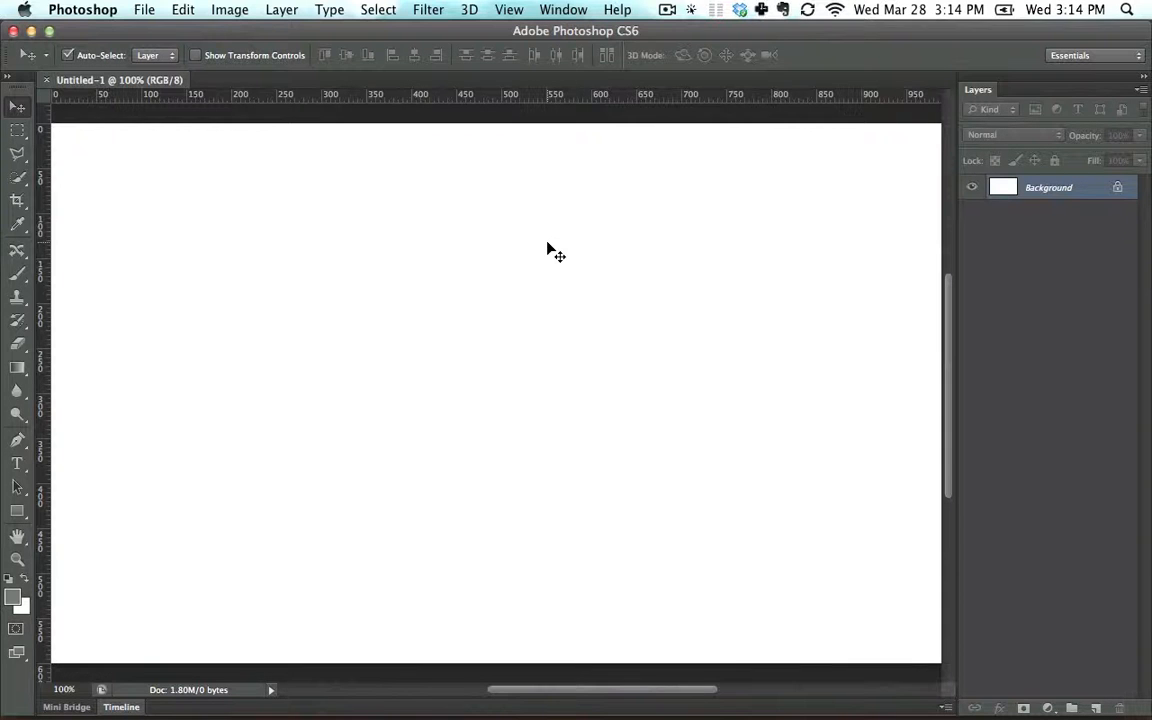
Switch to Finder and place 2 Dune.tif from the Session 1 - Layout folder into the blank Photoshop document.
key("super+Tab")
key("super+Tab")
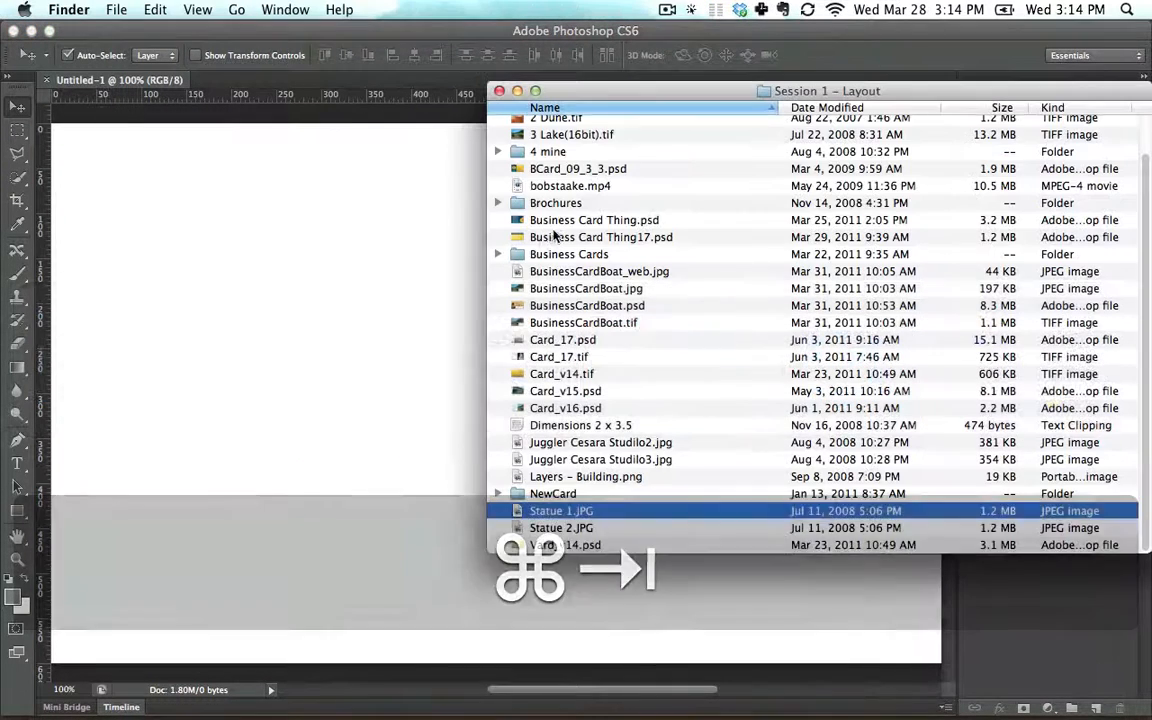
left_click(586, 168)
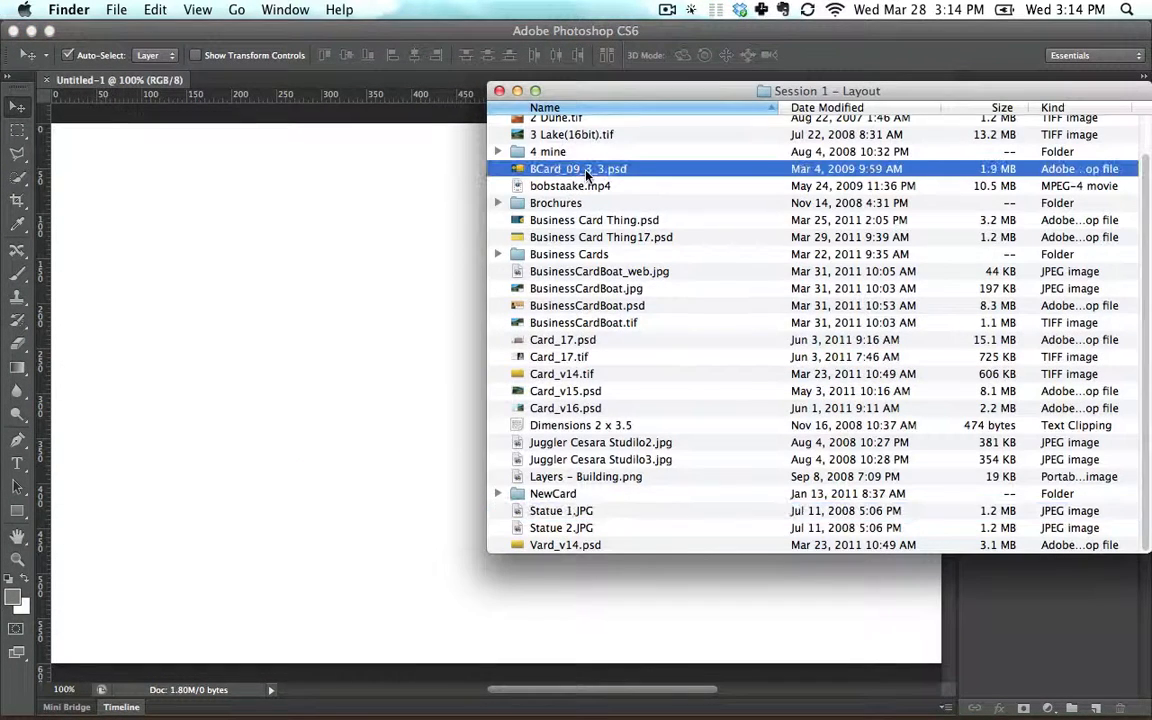
scroll(588, 176, "up", 1)
left_click_drag(512, 157, 285, 244)
key("Return")
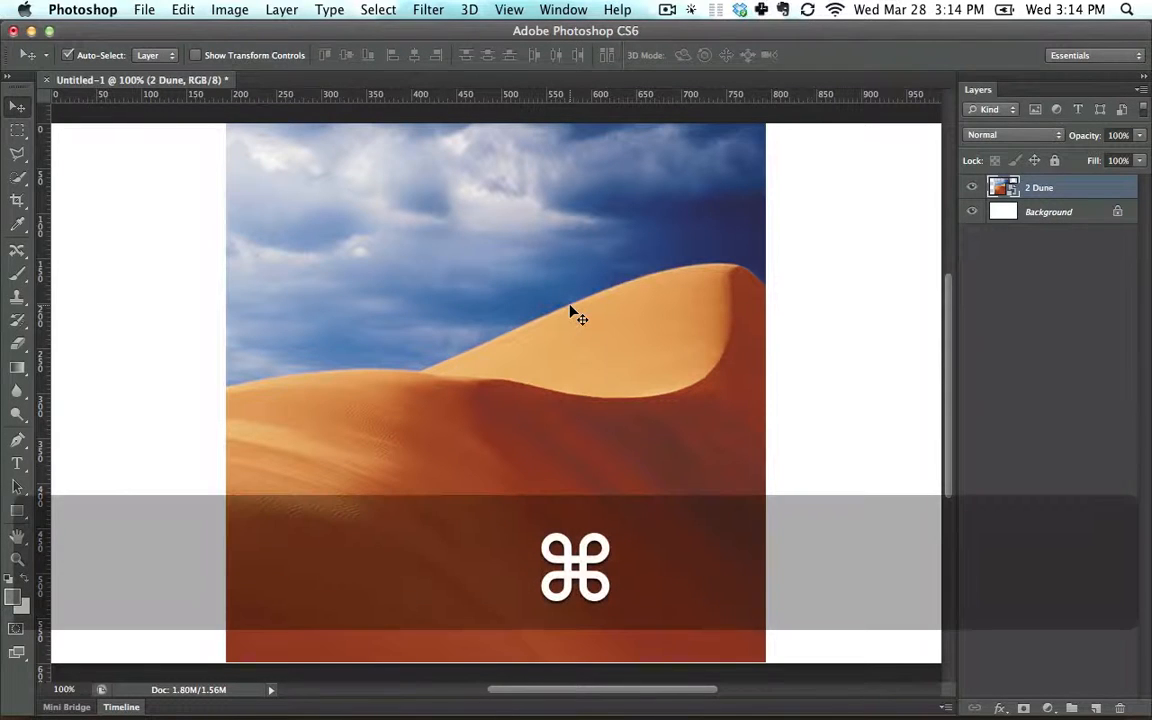
Zoom the document out to 16.67%.
key("super+minus")
key("super+minus")
key("super+minus")
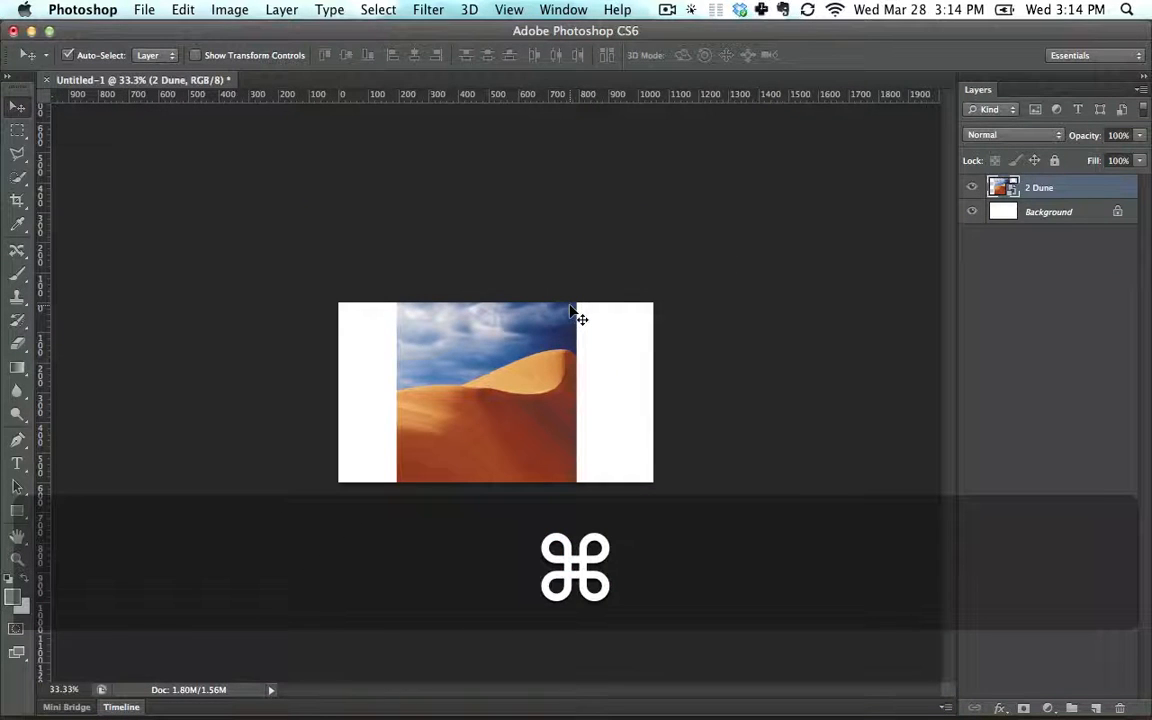
key("super+minus")
key("super+minus")
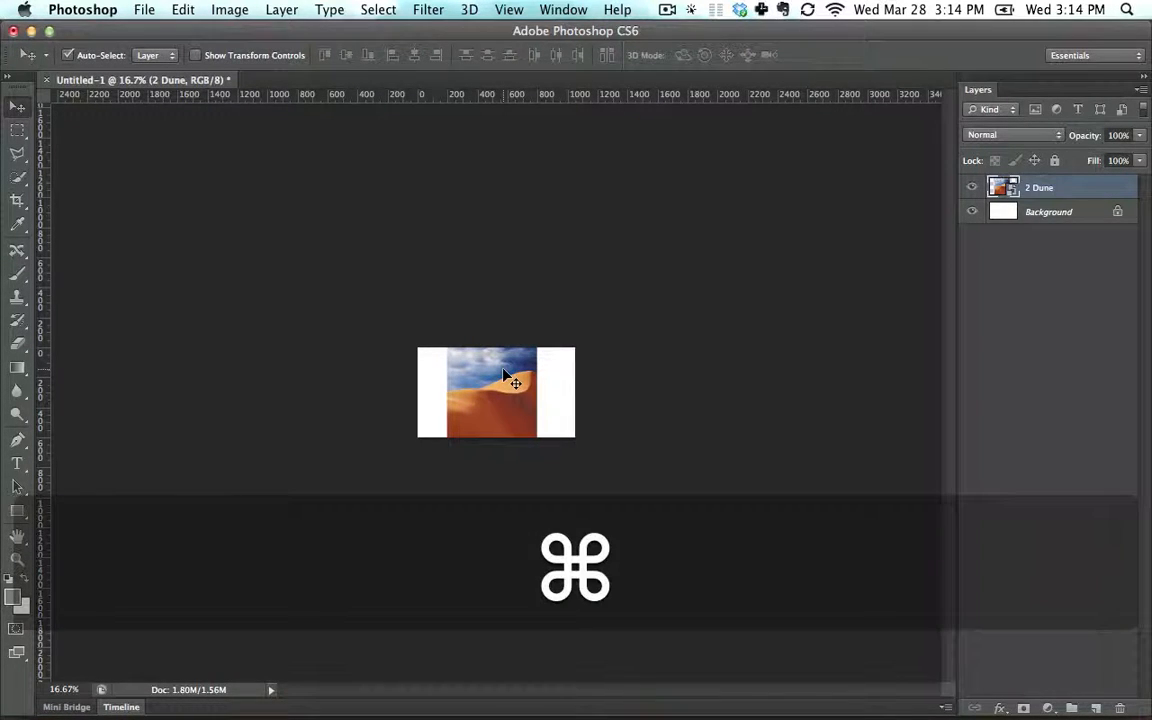
Zoom in on the dune ridge to 400% magnification.
key("super+equal")
key("super+equal")
key("super+equal")
key("super+equal")
key("super+equal")
key("super+equal")
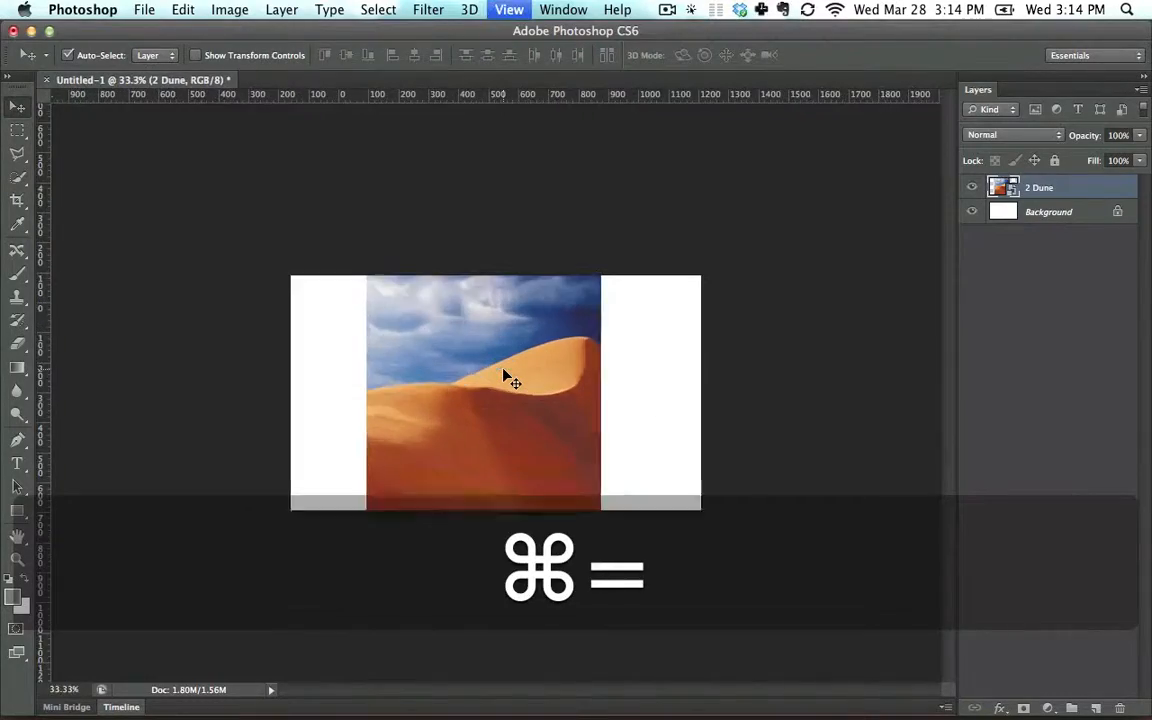
key("super+equal")
key("super+equal")
key("super+equal")
key("super+equal")
key("super+equal")
key("super+equal")
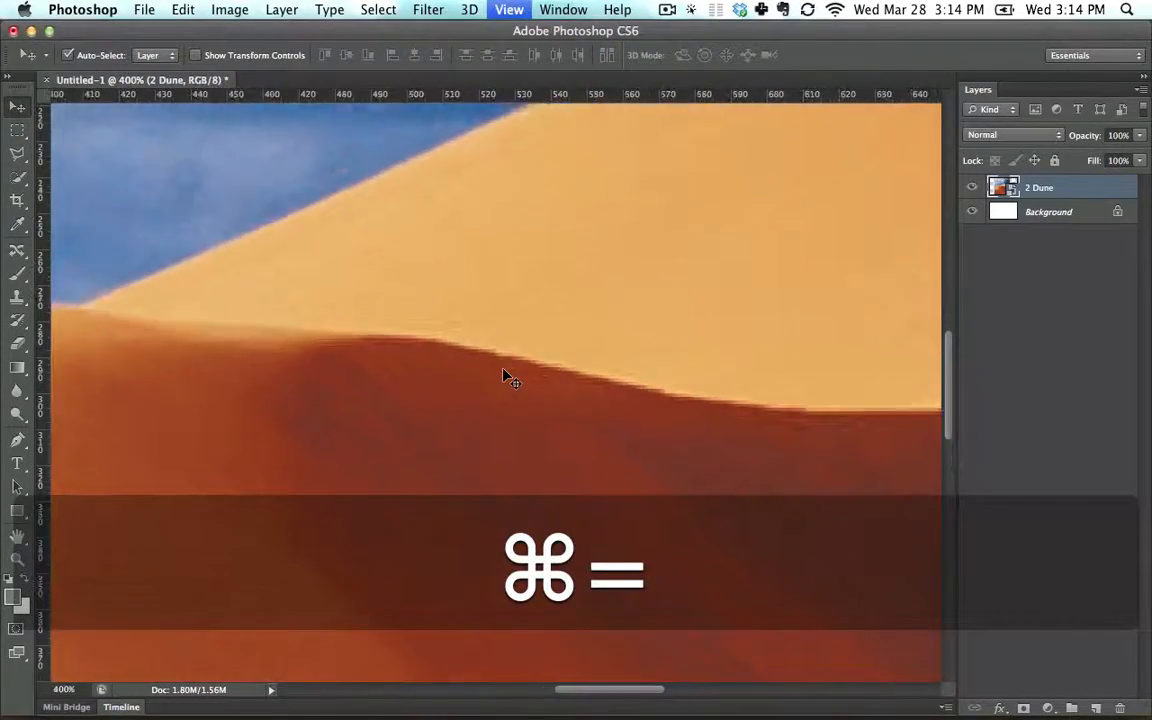
Examine the dune ridge and the cloudy sky at 200%, then fit the whole document in the window.
key("super+minus")
key("super+minus")
key("super+minus")
key("super+minus")
key("super+minus")
key("super+minus")
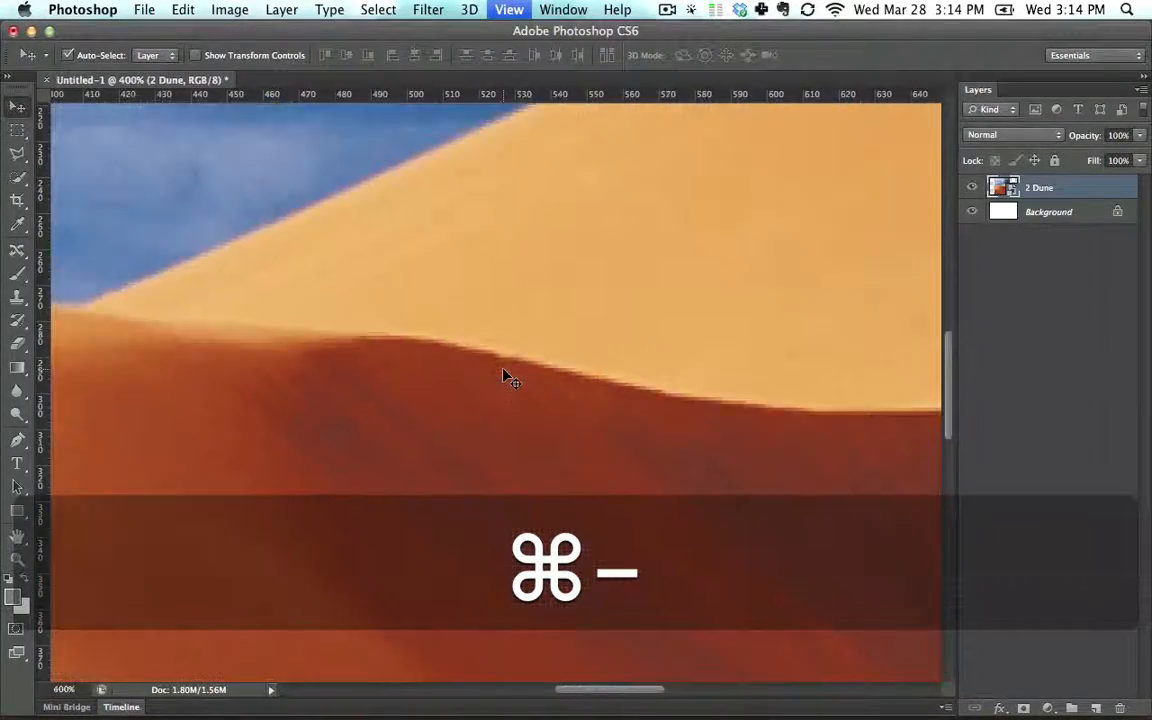
key("space")
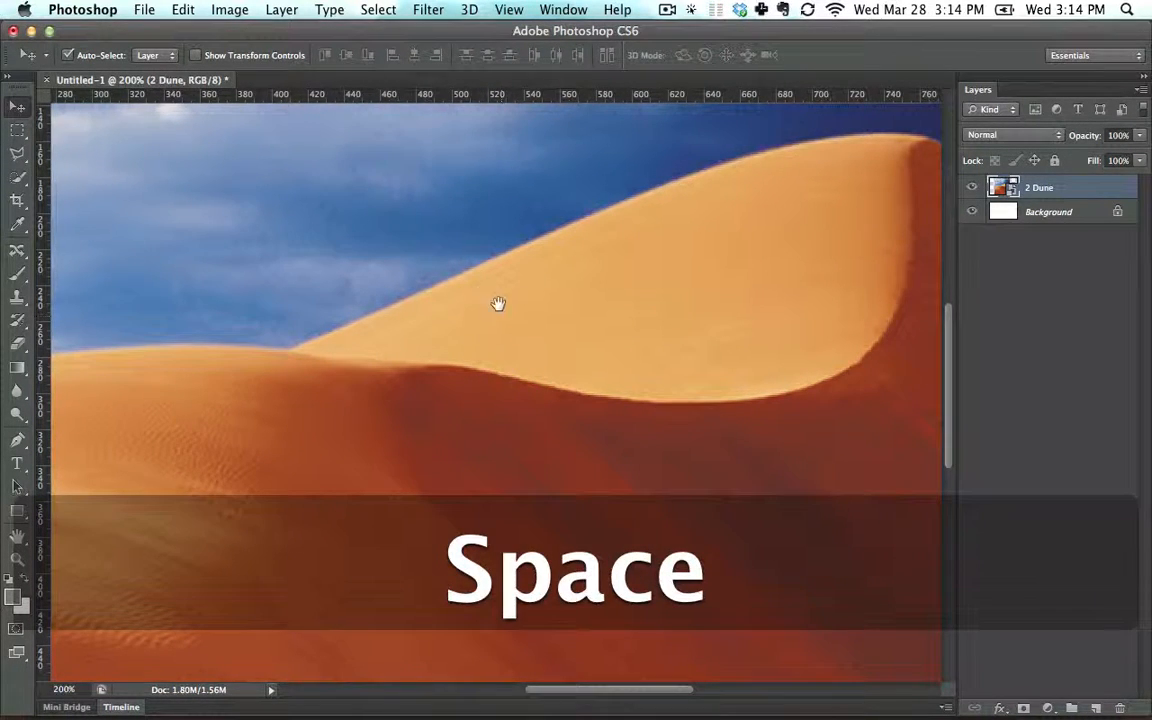
left_click_drag(499, 306, 648, 391)
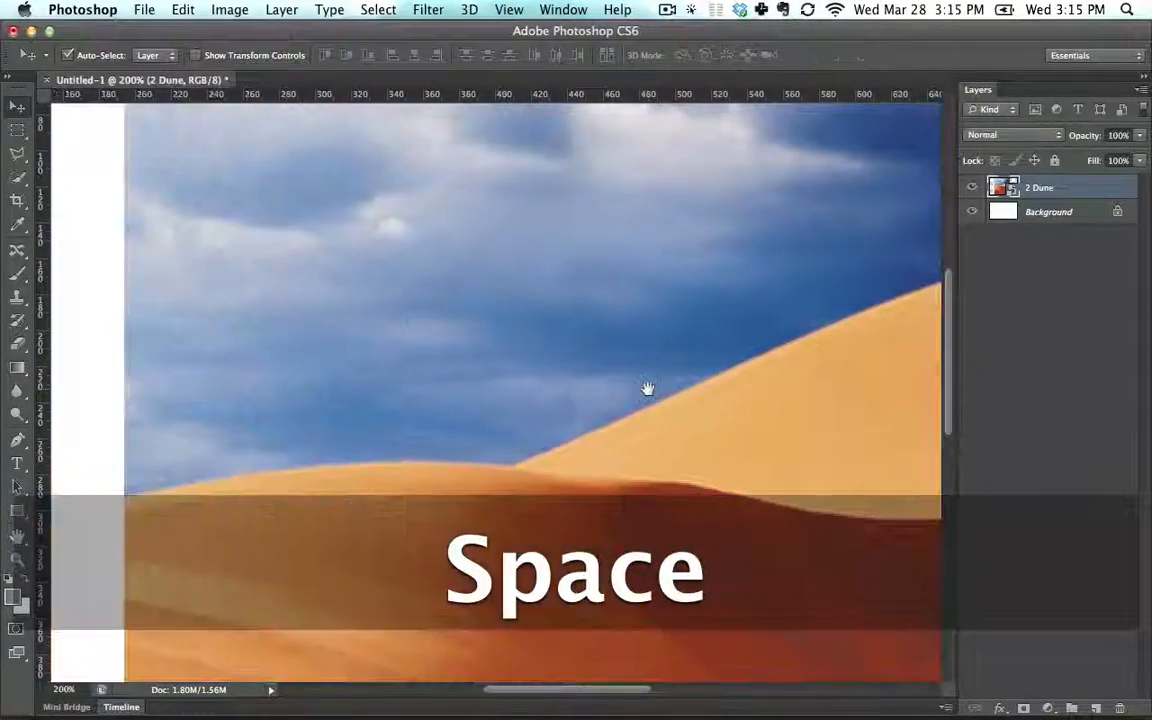
key("space")
left_click_drag(699, 314, 658, 391)
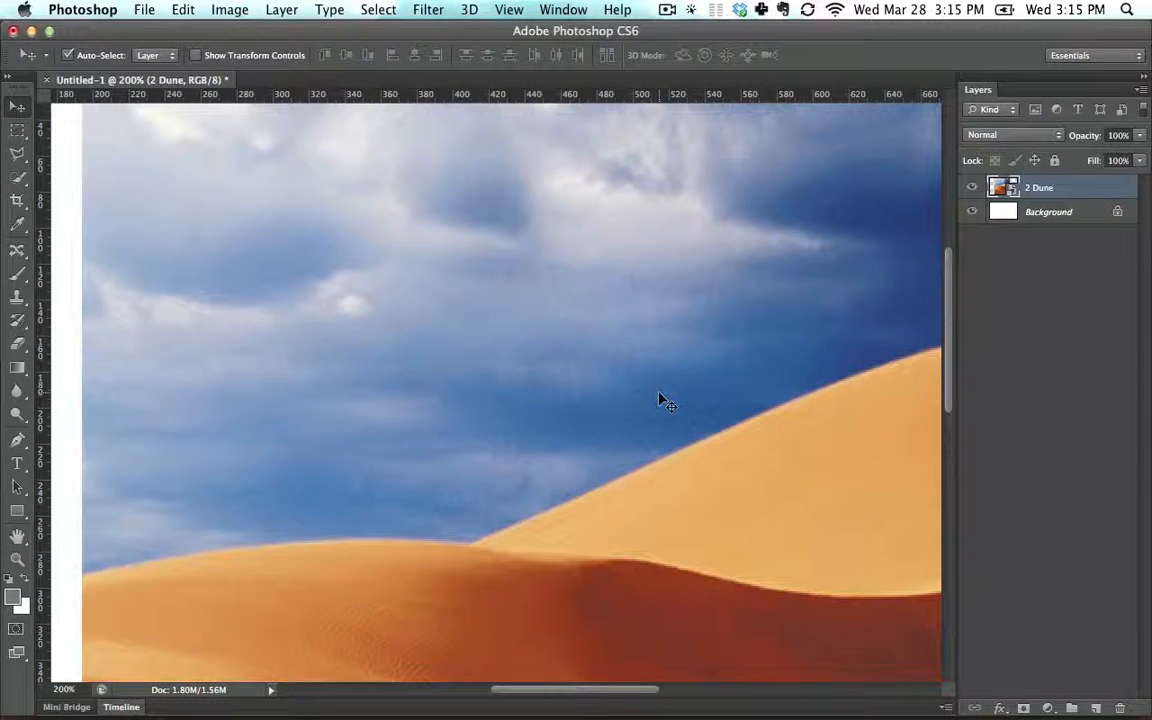
key("super")
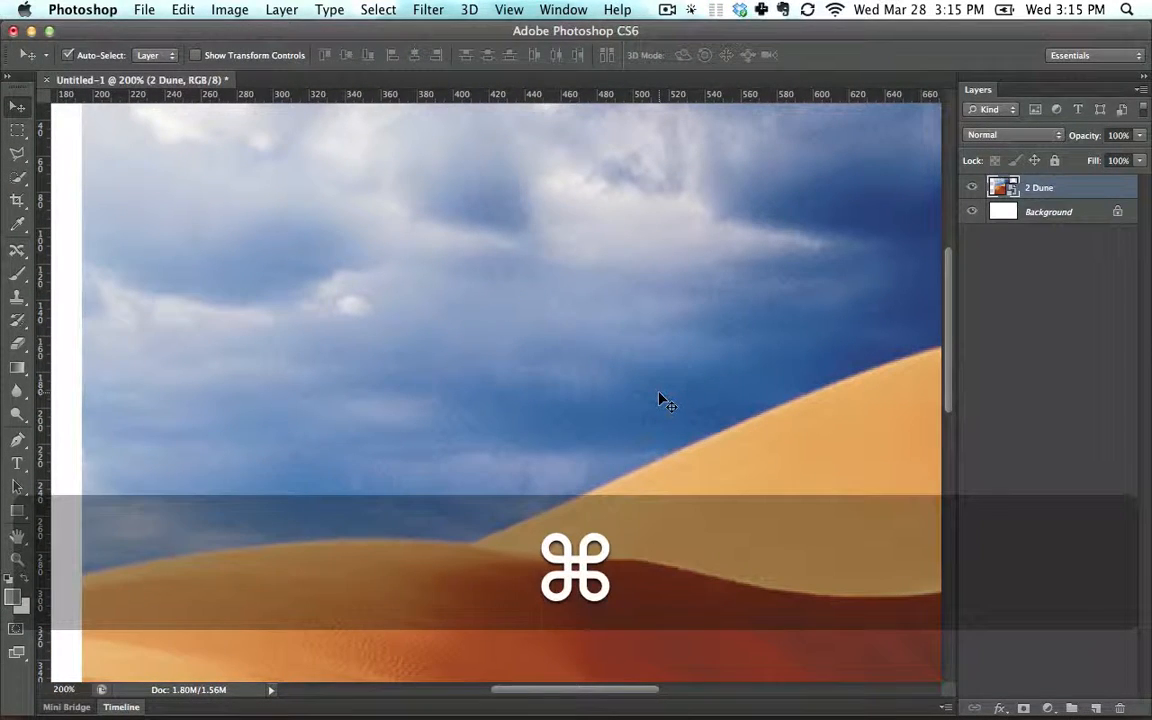
key("super+0")
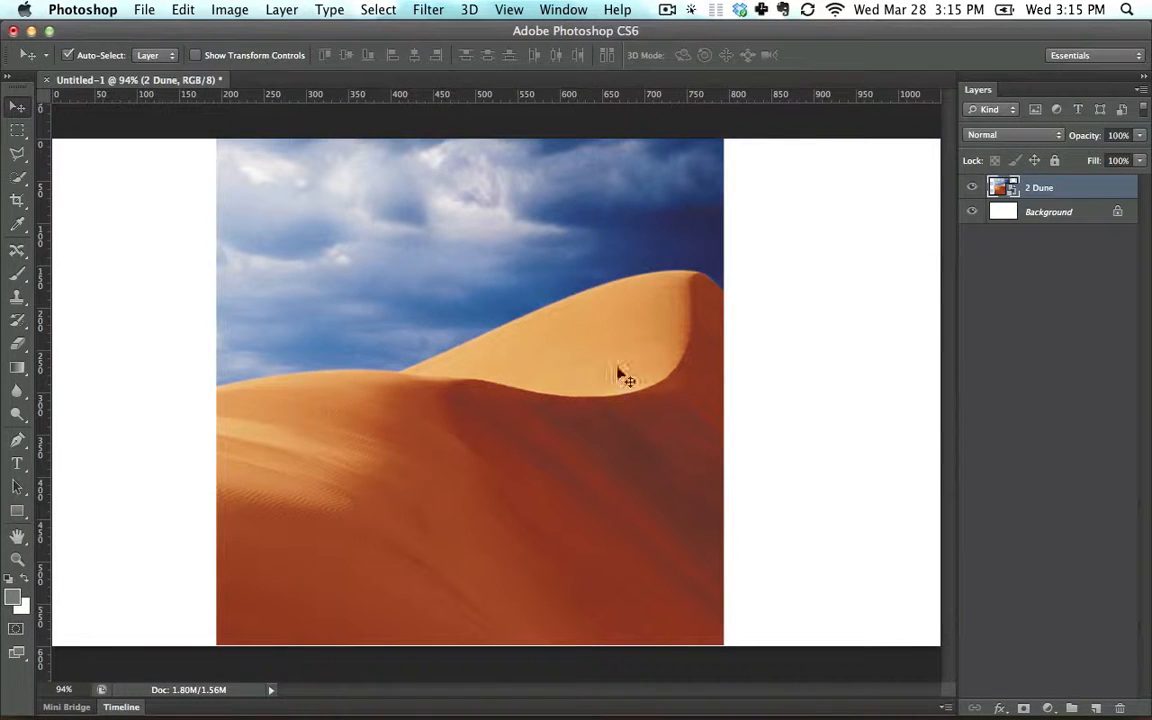
Reduce the document view to 8.33% and fit the whole canvas in the window again.
key("super+minus")
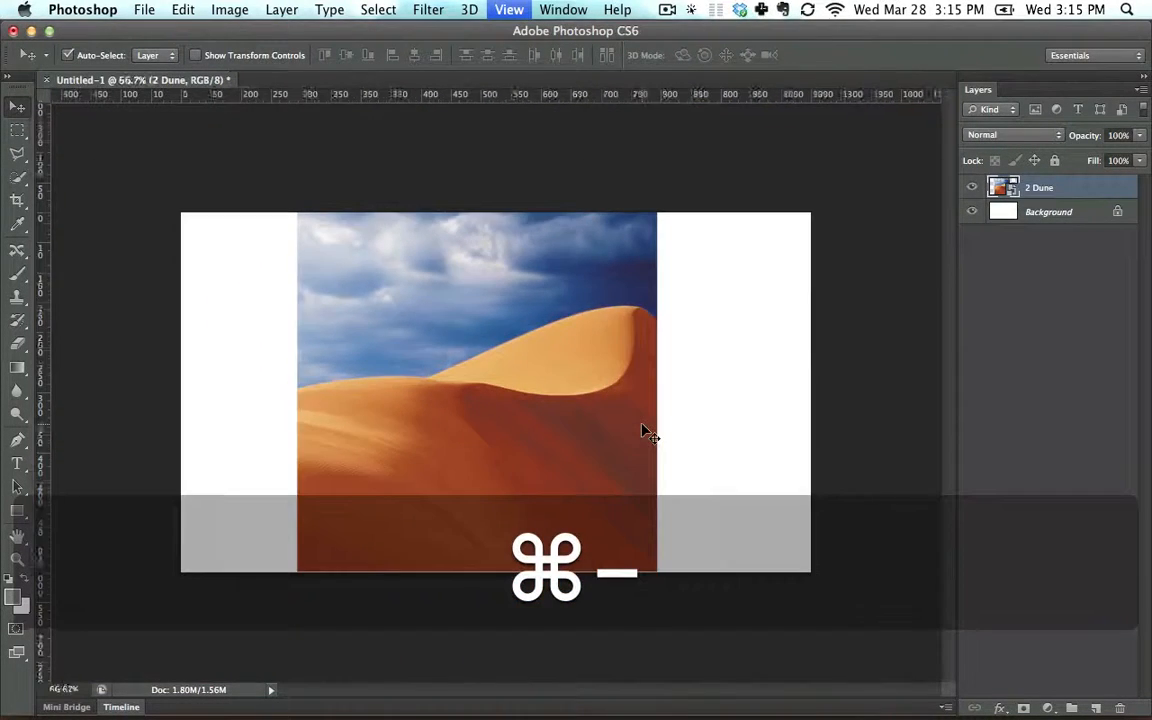
key("super+minus")
key("super+minus")
key("super+minus")
key("super+minus")
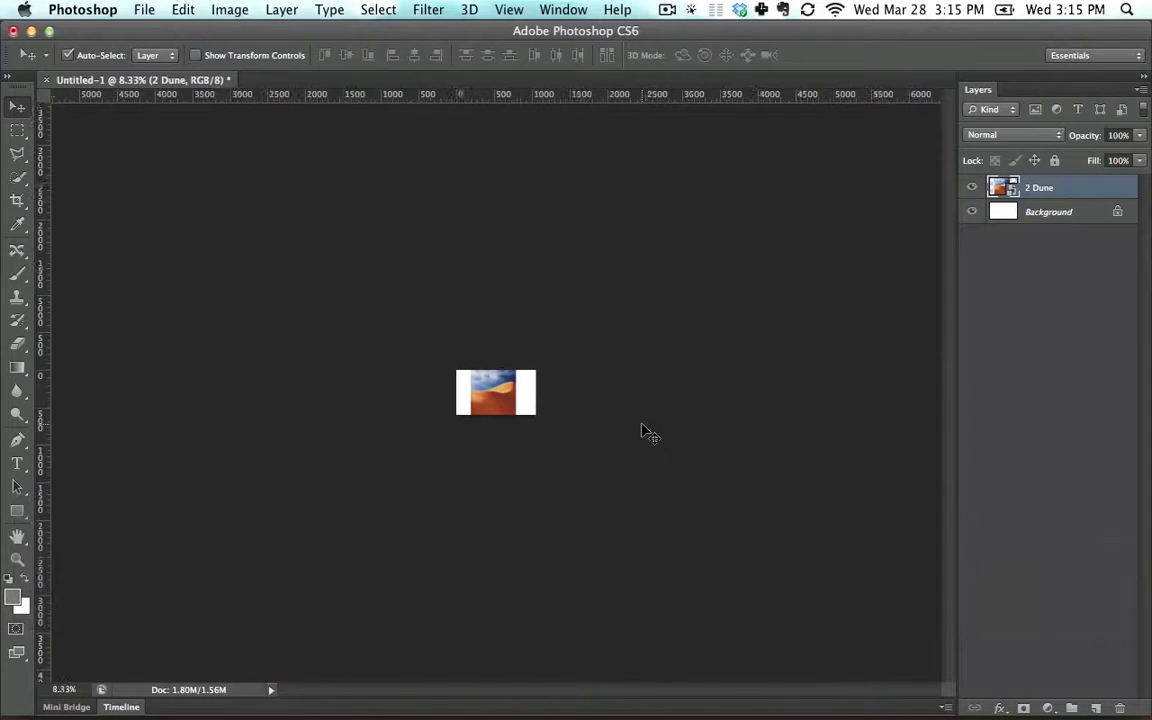
key("super+0")
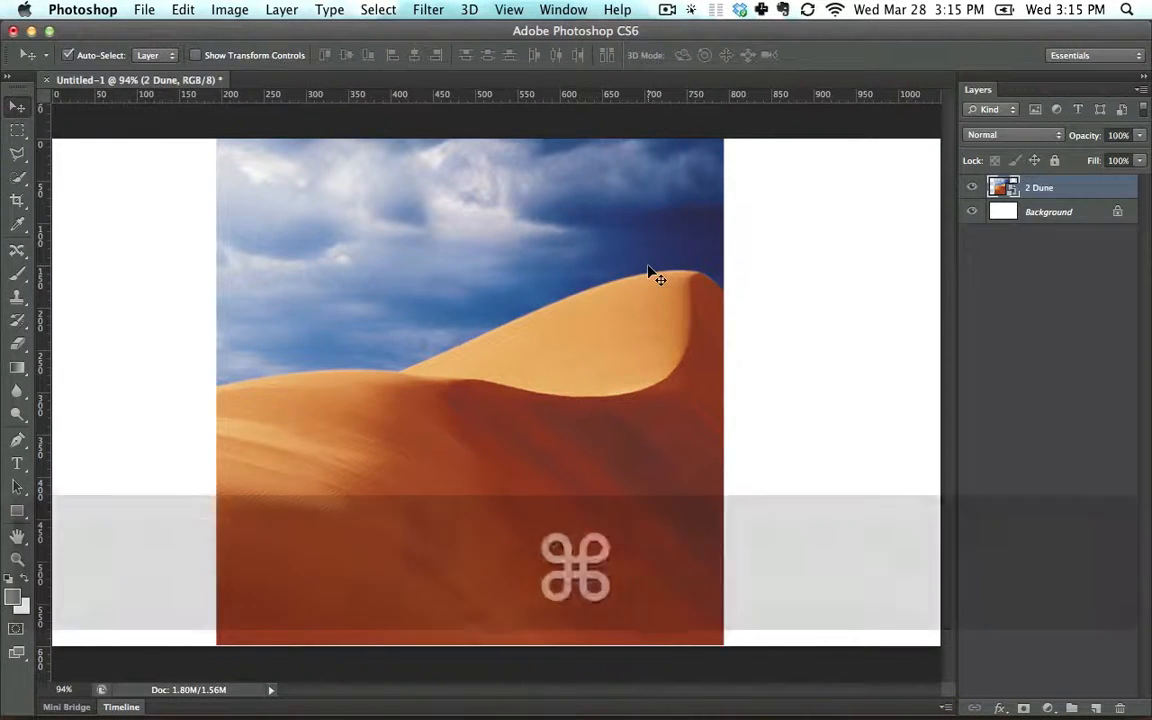
Inspect the edge between sky and dune at 500%, then return to the full canvas view.
key("super+equal")
key("super+equal")
key("super+equal")
key("super+equal")
key("super+equal")
left_click_drag(389, 270, 848, 427)
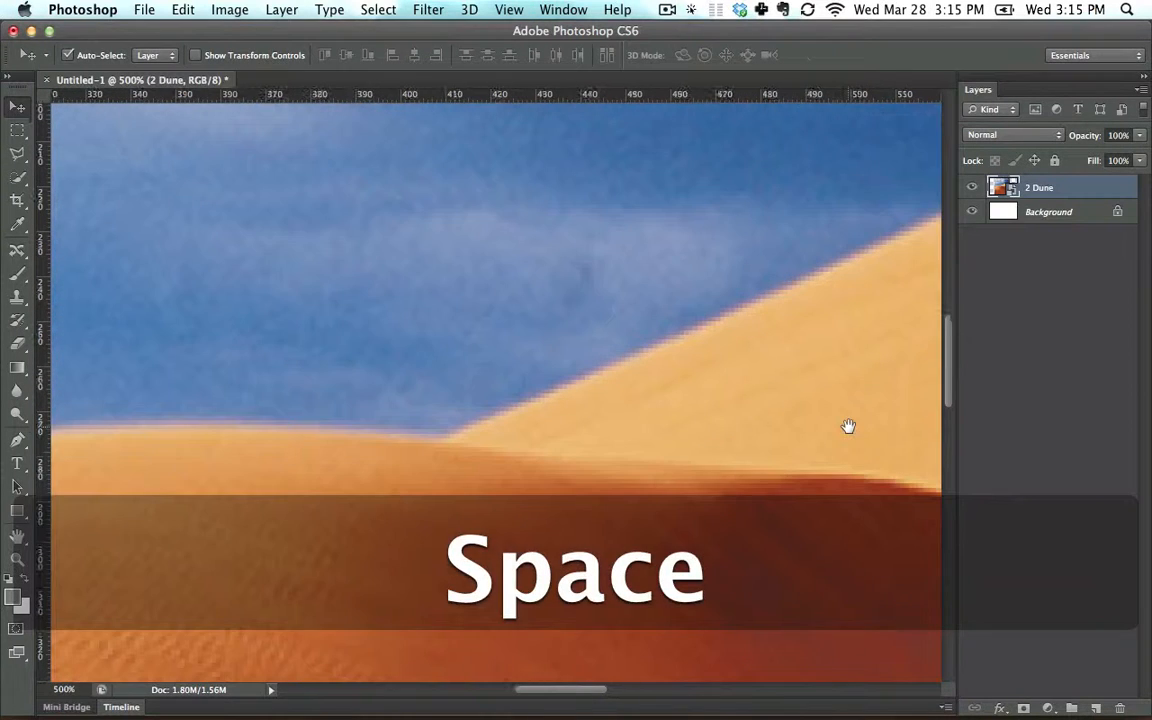
key("super+0")
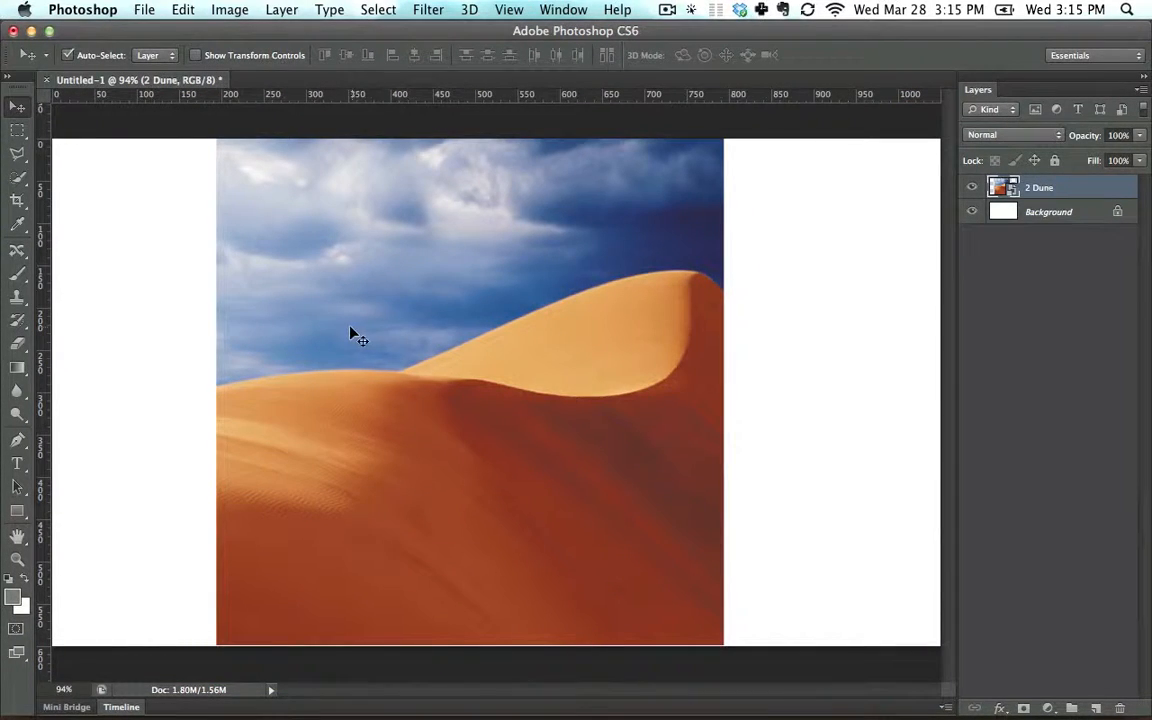
Try moving the dune image toward the canvas's lower-right corner, and toggle the move with repeated undo, leaving it undone.
left_click_drag(355, 336, 689, 442)
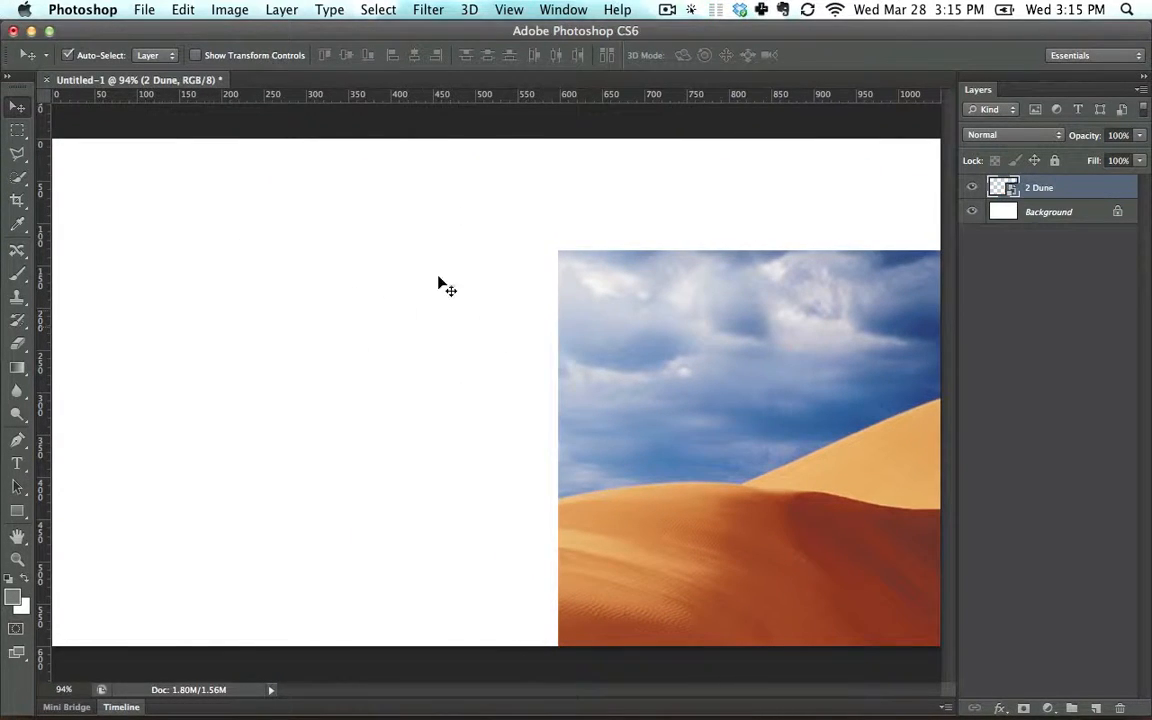
key("super+z")
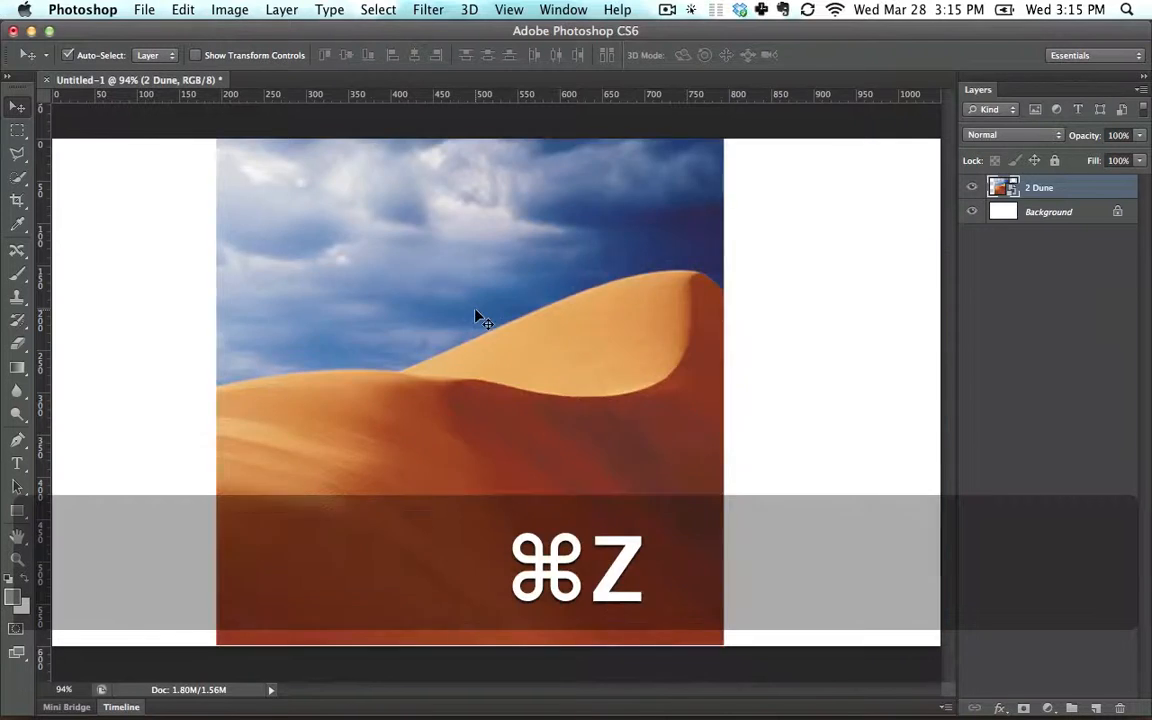
key("super+z")
key("super+z")
key("super+z")
key("super+z")
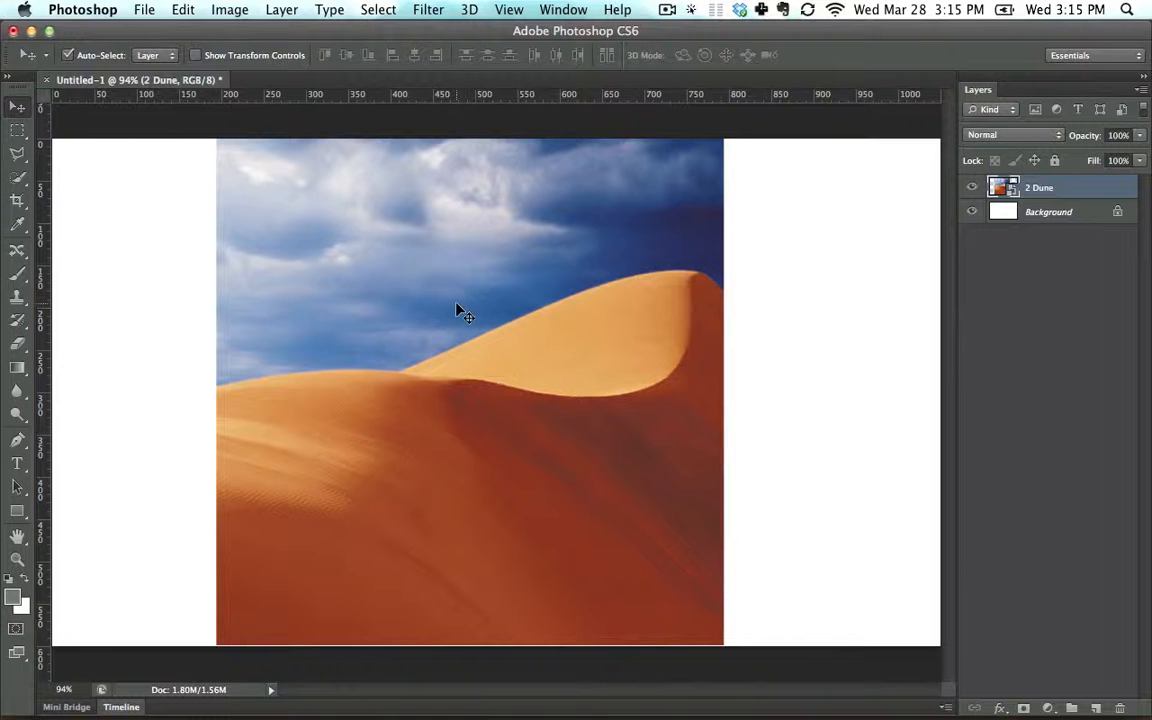
Copy the dune image with the entire canvas selected, paste it as a new layer and shift the copy to the right.
key("super+a")
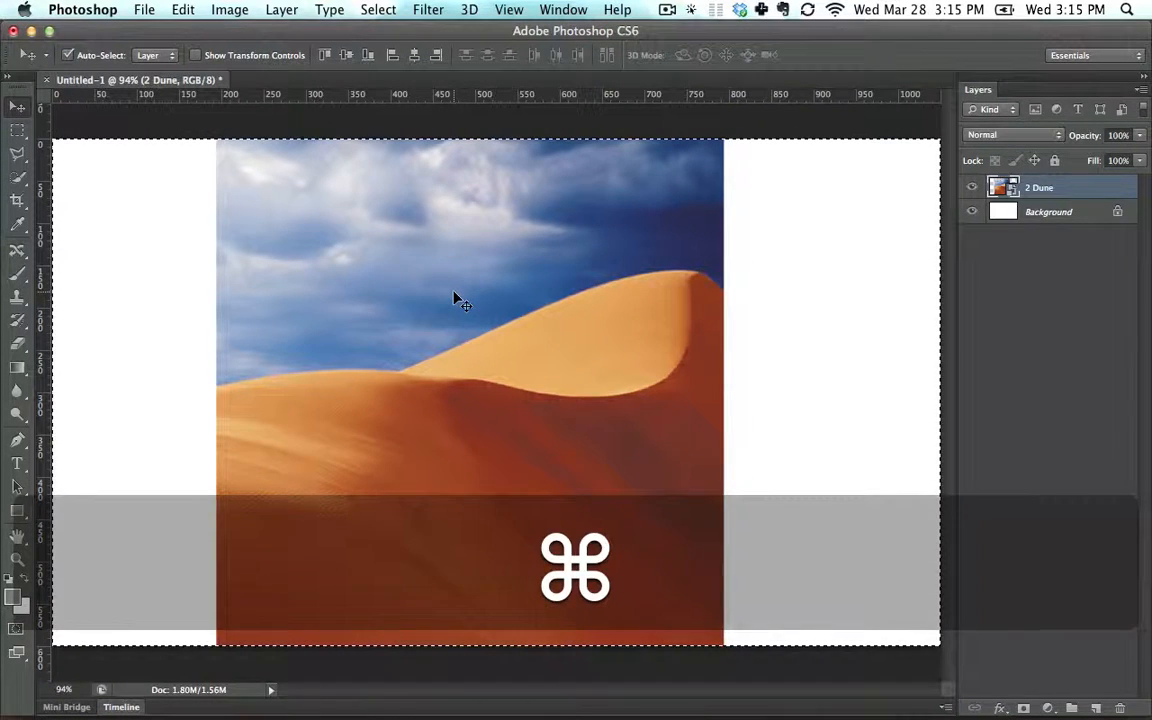
key("super")
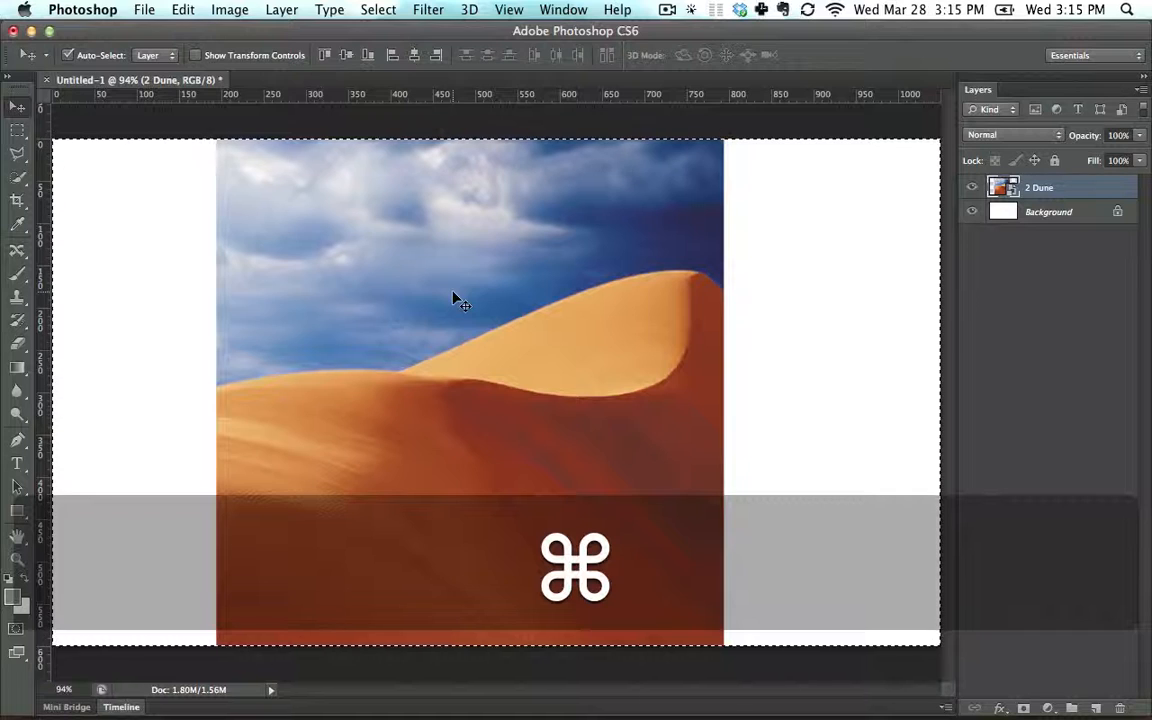
key("super+c")
key("super")
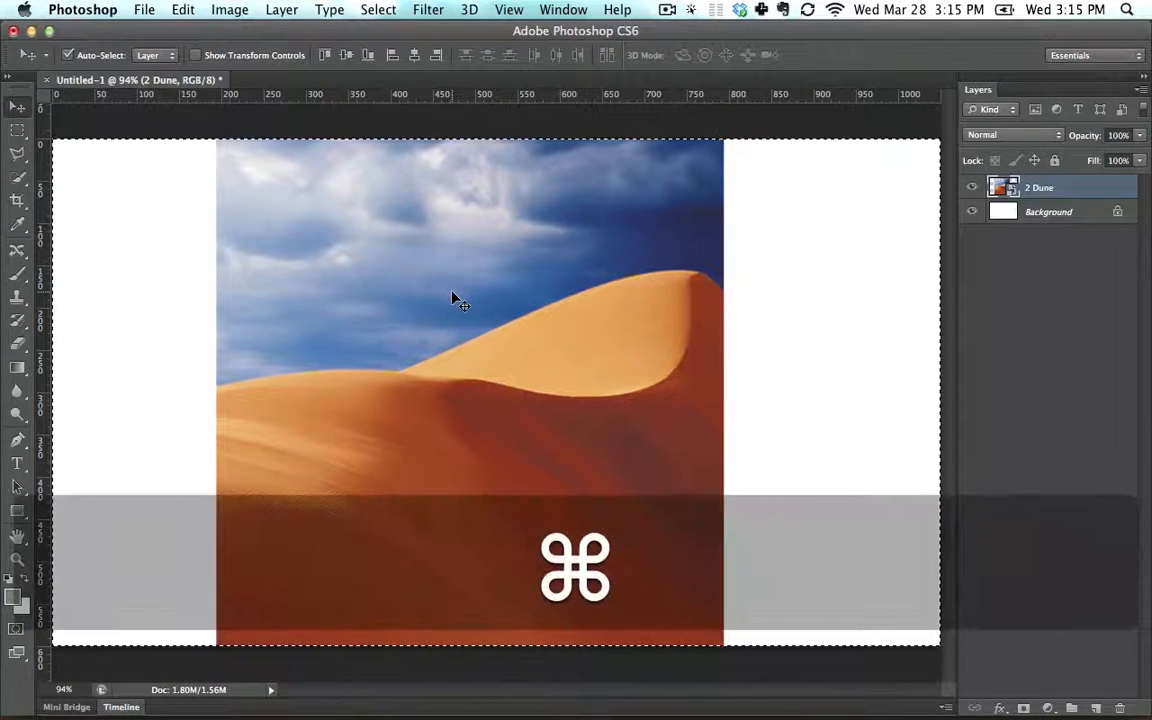
key("super+v")
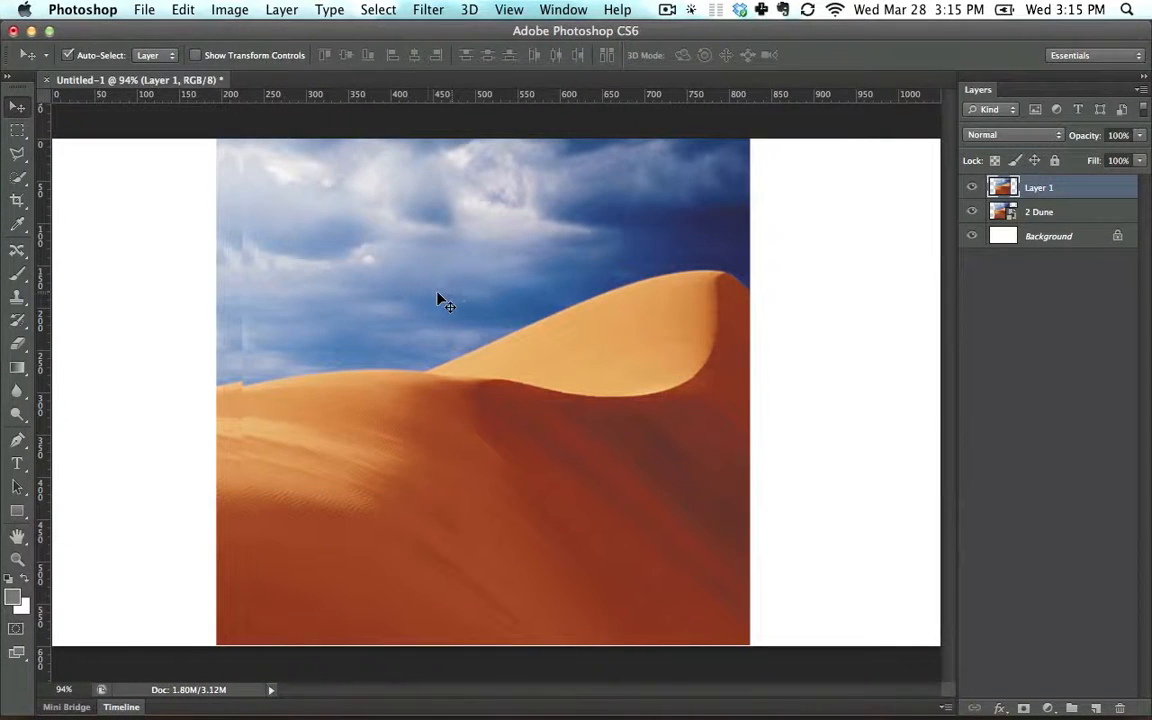
left_click_drag(363, 316, 395, 318)
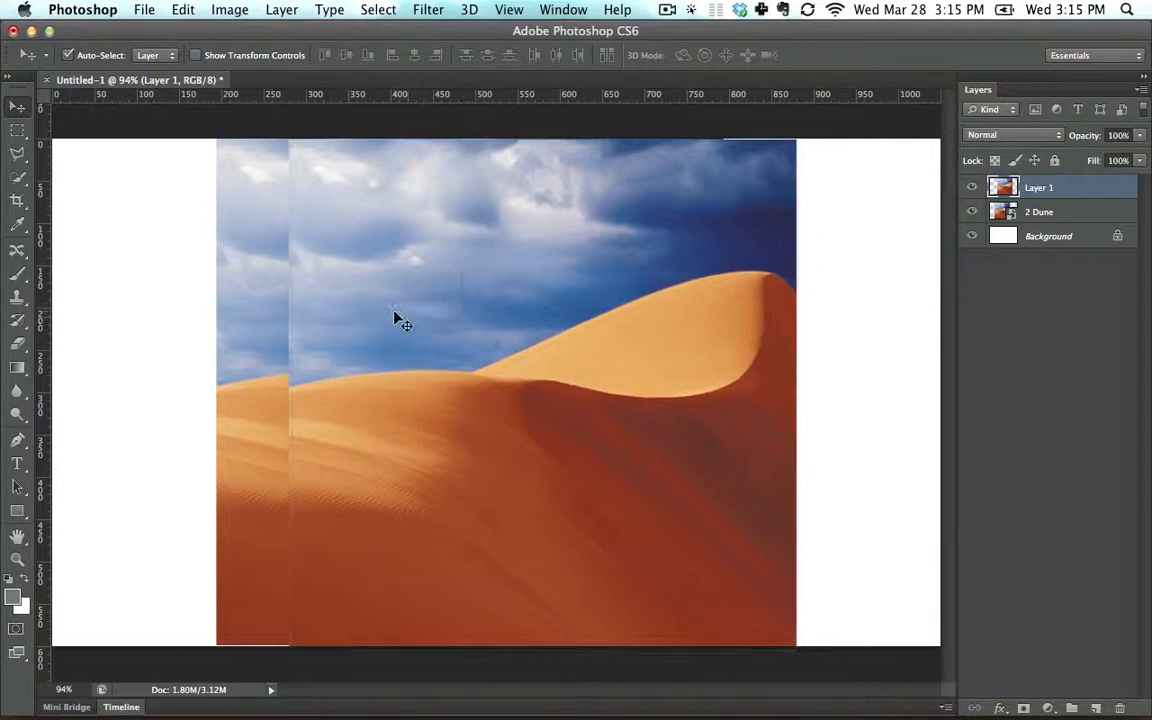
Cut the entire contents of Layer 1, paste them back and move the pasted image down and left of the original dune.
key("super+a")
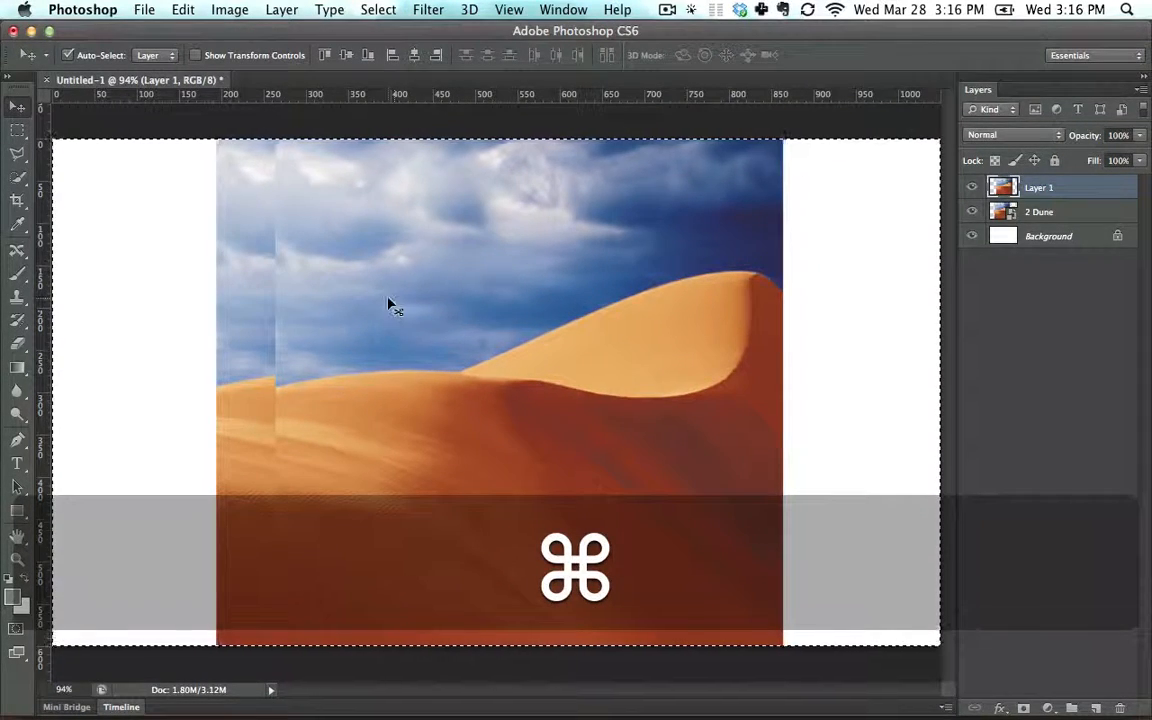
key("super+x")
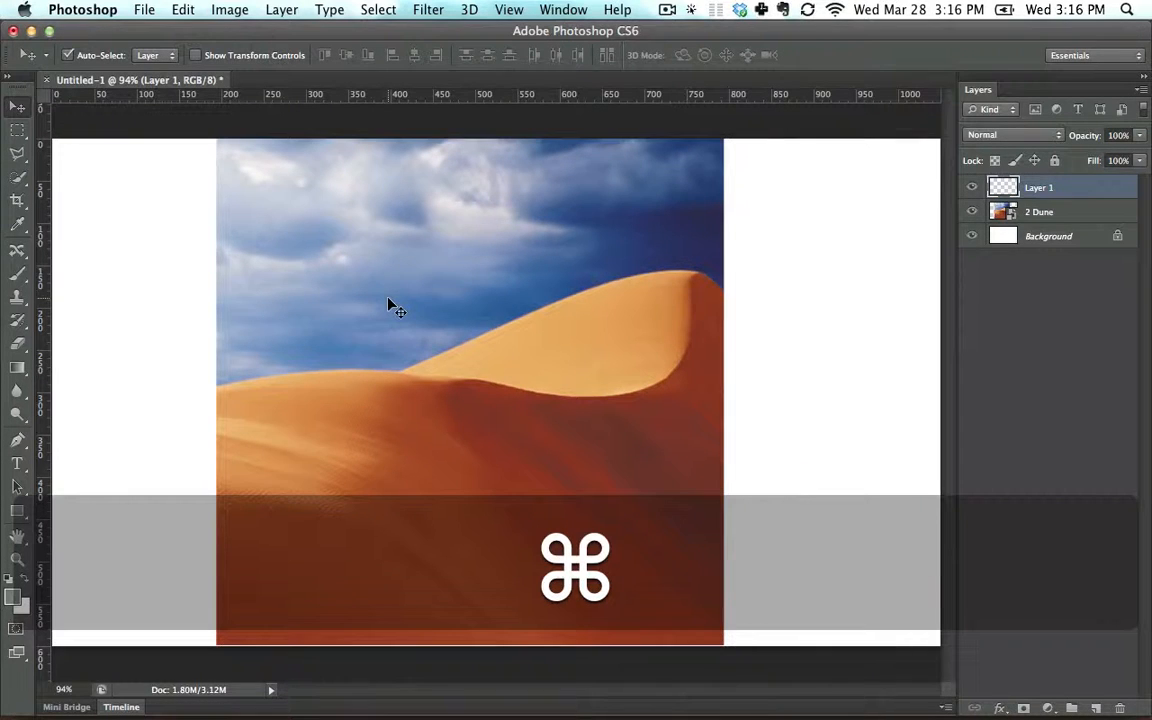
key("super+v")
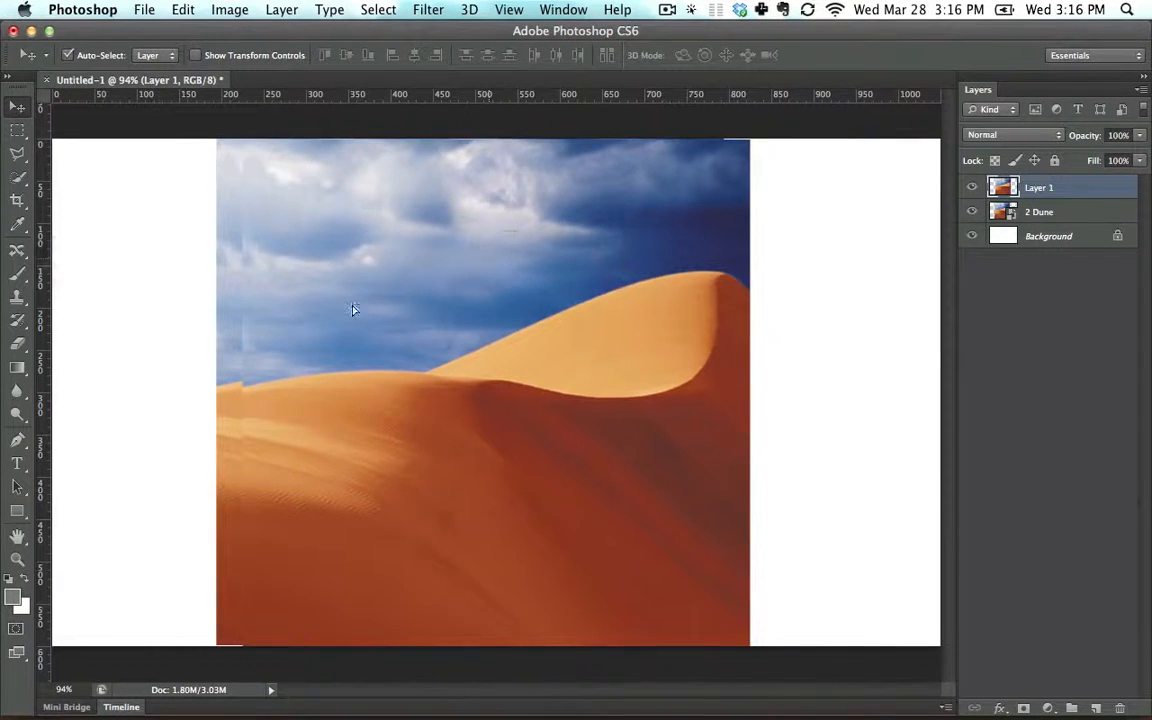
left_click_drag(457, 262, 364, 338)
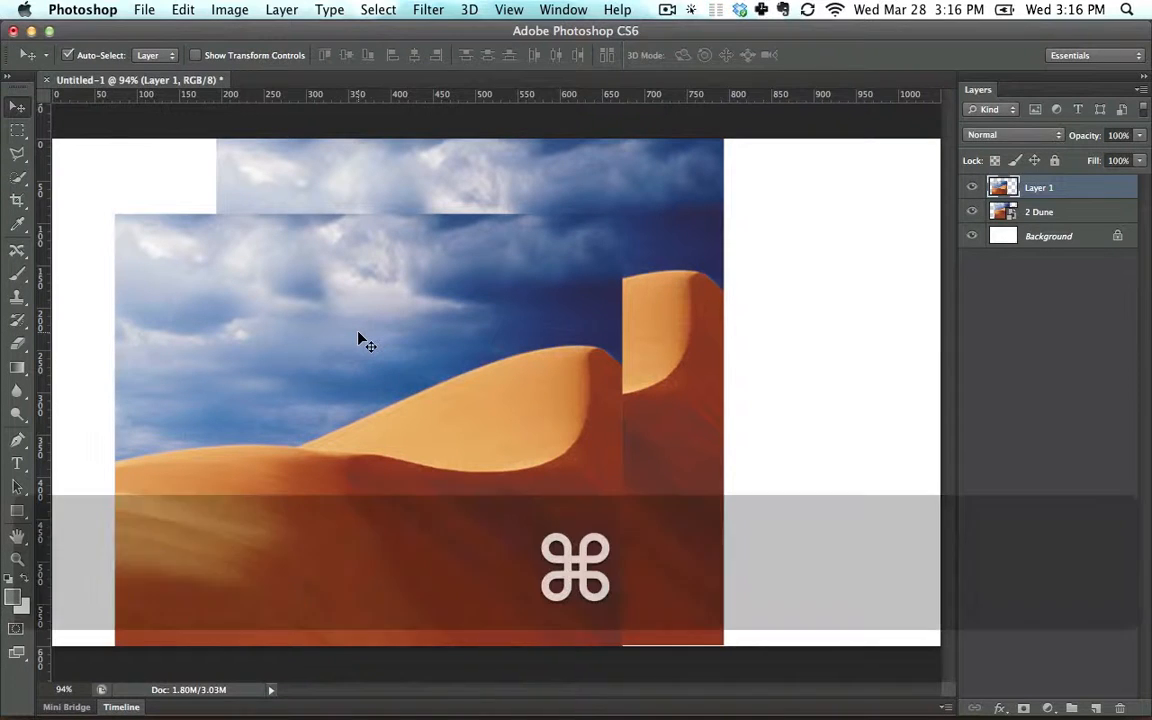
Paste another copy of the dune image onto a new layer and cut that layer's entire contents.
key("super+c")
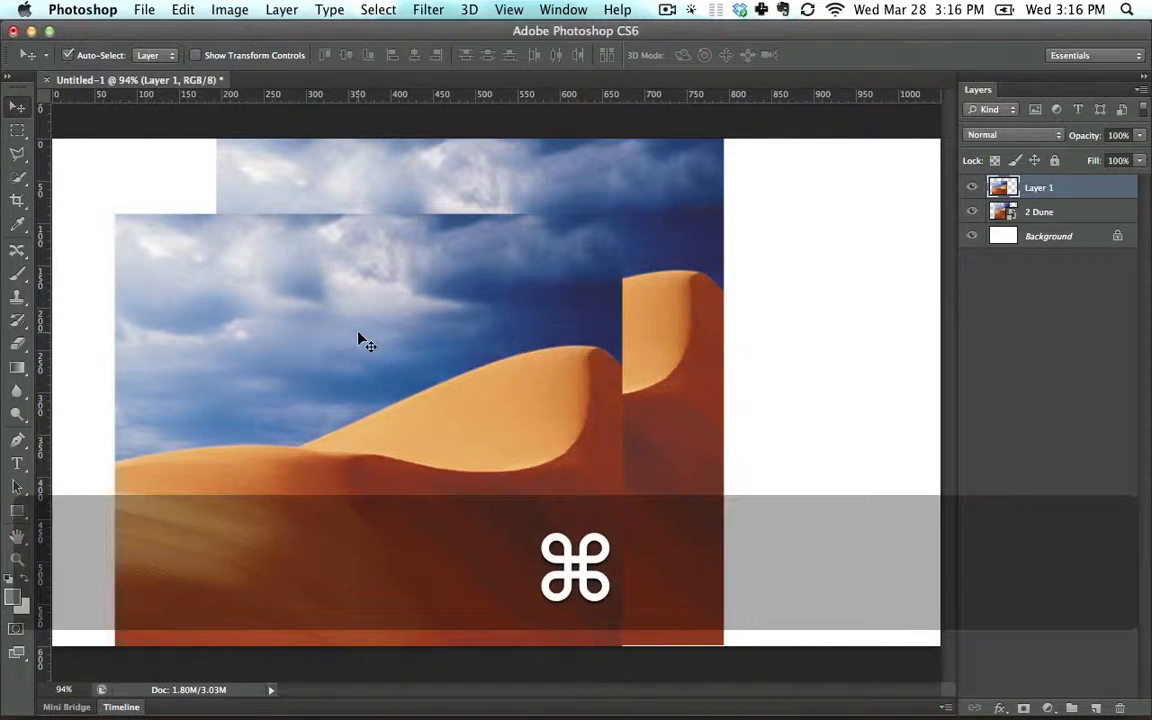
key("super+v")
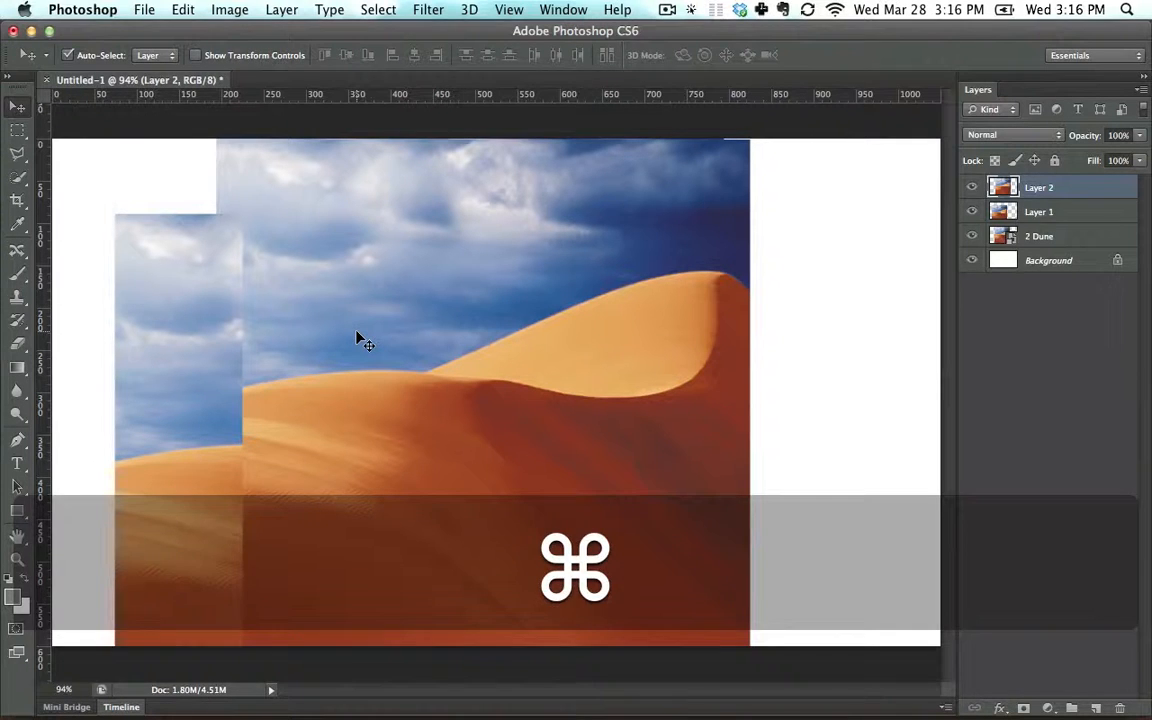
key("super+a")
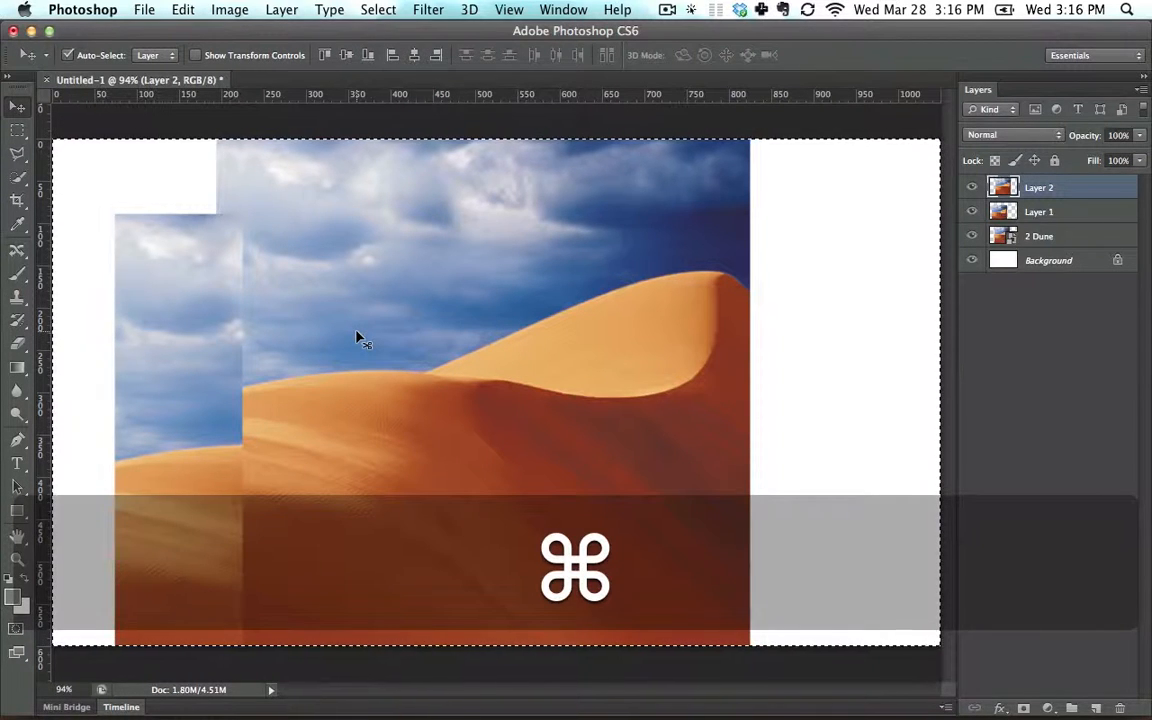
key("super+x")
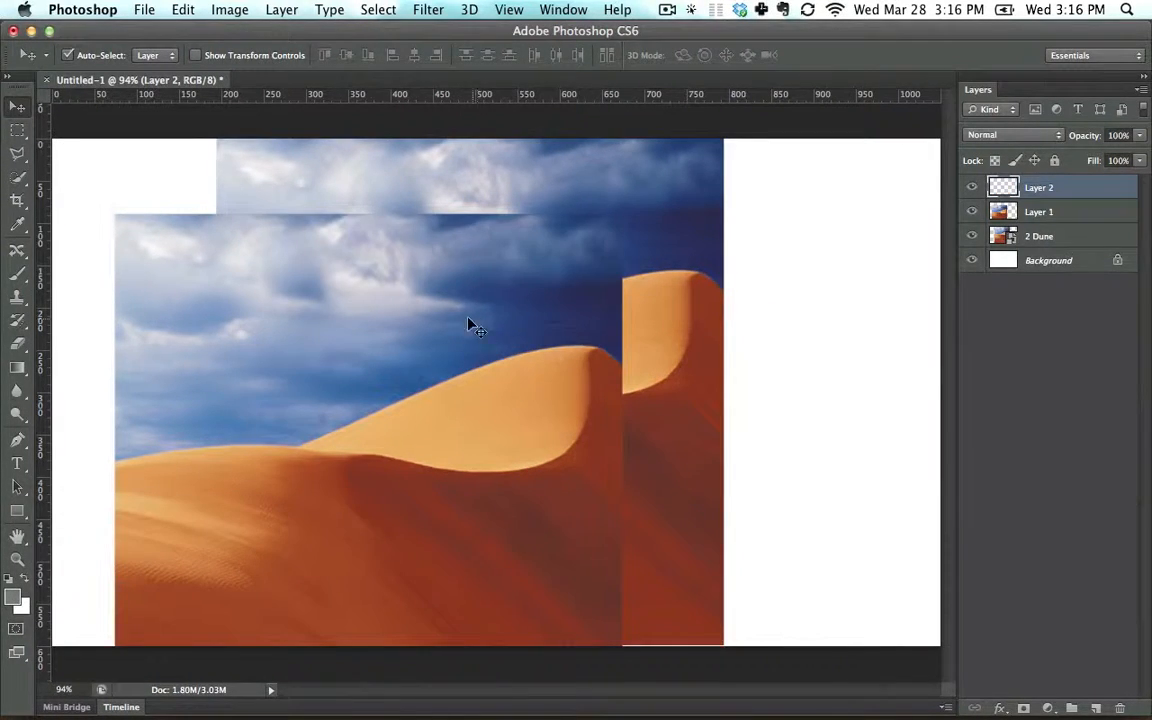
Select Layer 1 and review the Edit commands and shortcuts for undoing, cutting, copying and pasting.
left_click(182, 9)
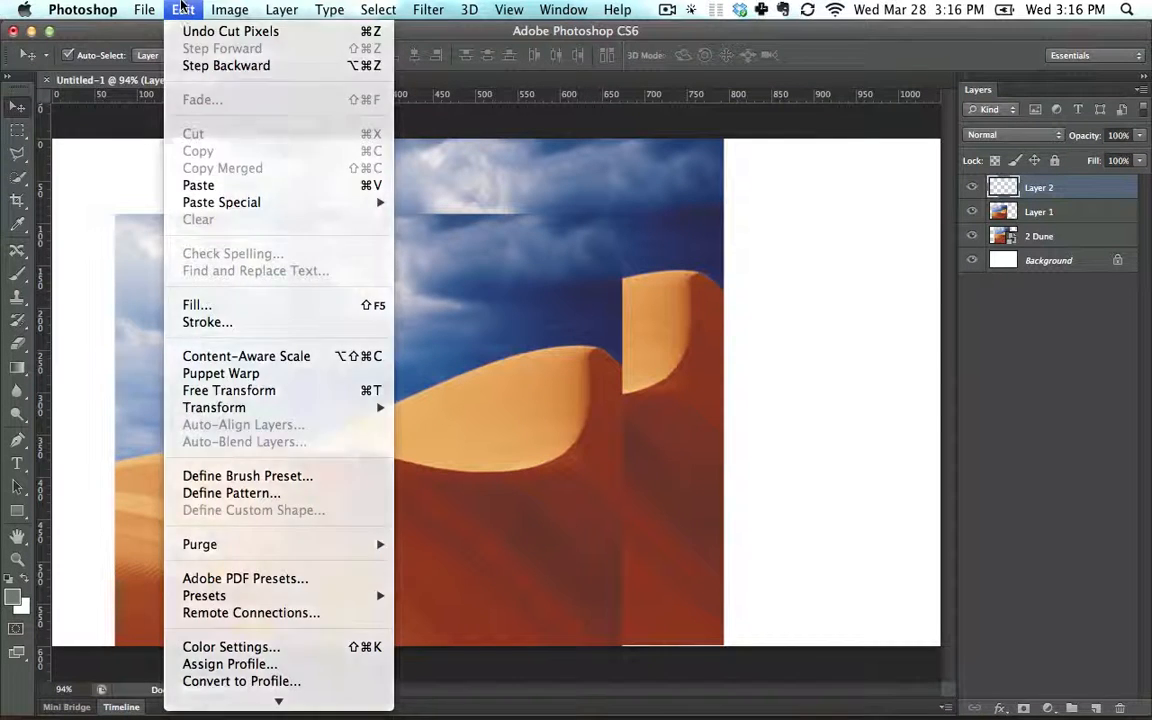
left_click(427, 337)
left_click(186, 10)
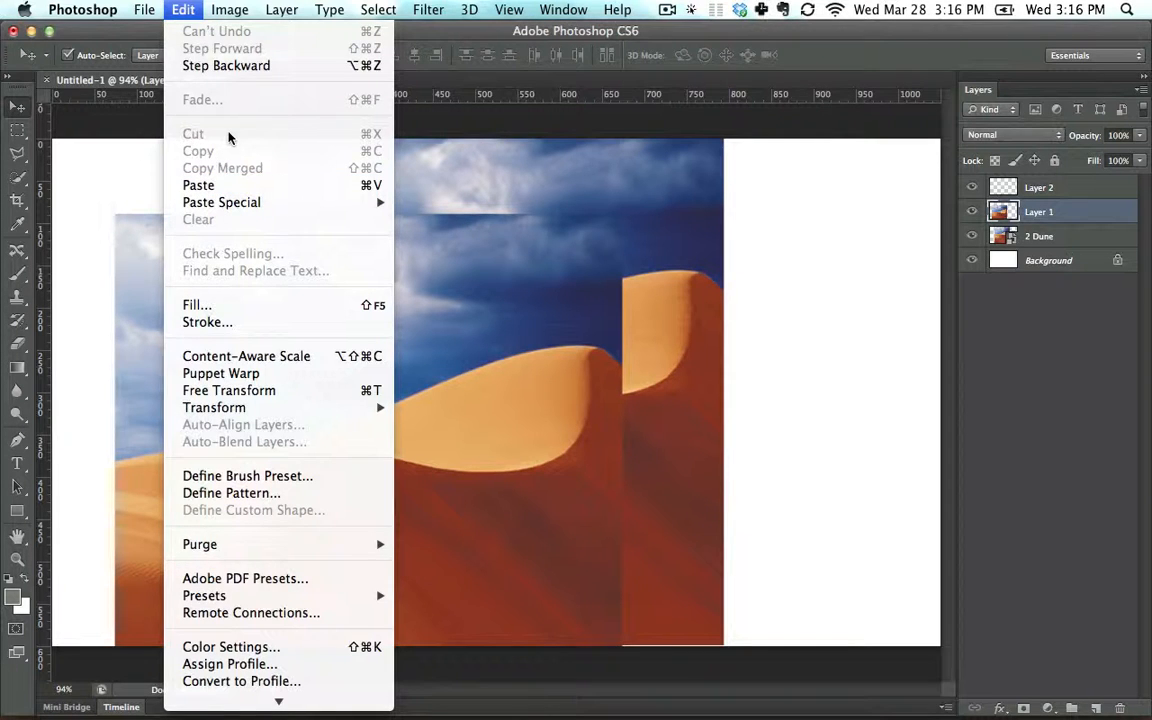
left_click(184, 7)
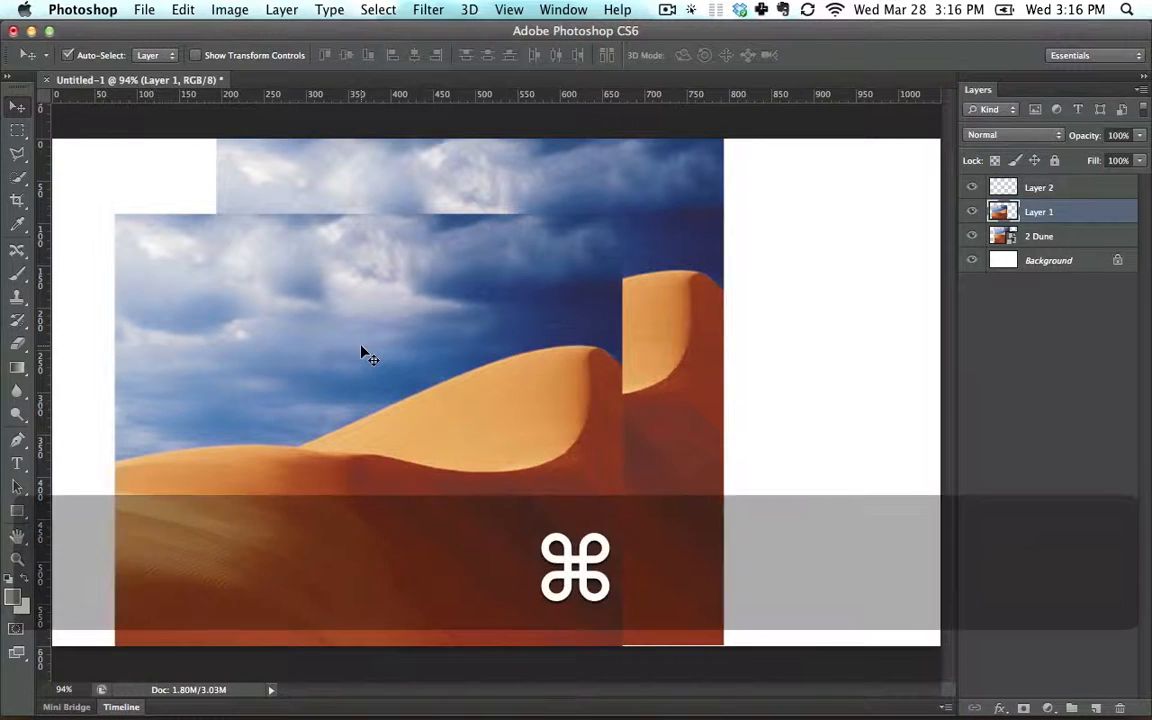
Zoom in on the dune composition, zoom back out and fit the whole canvas on screen.
key("super+equal")
key("super+equal")
key("super+minus")
key("super+minus")
key("super+minus")
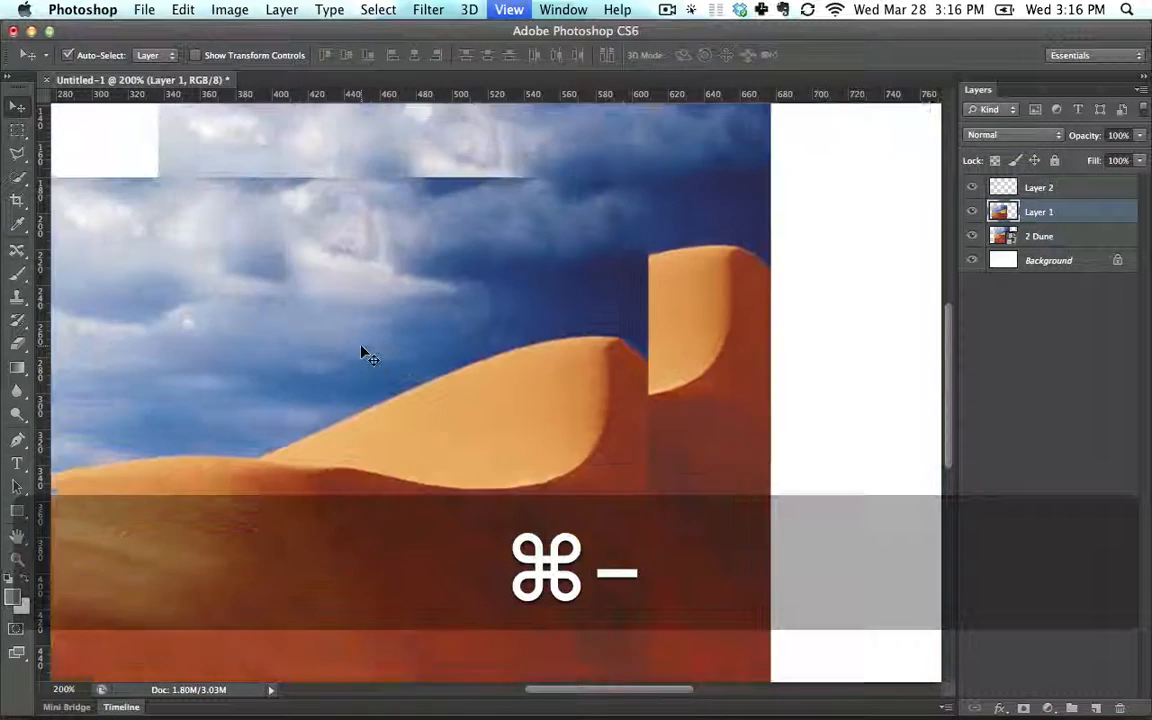
key("super+0")
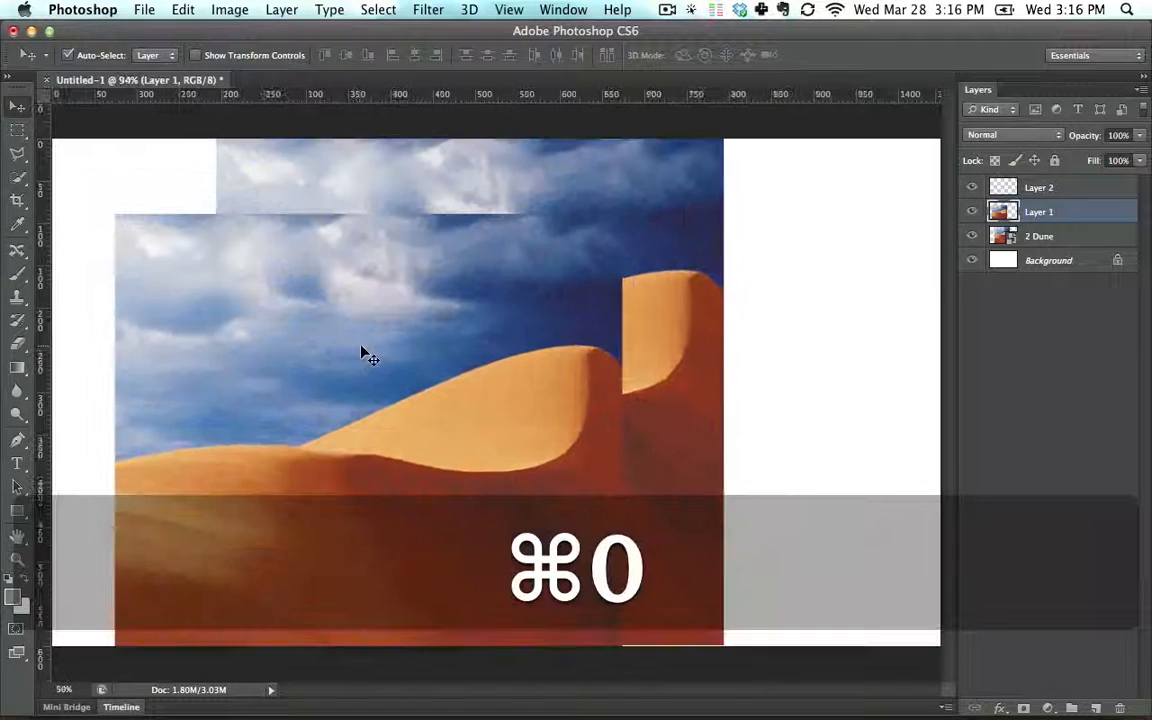
Zoom in on the dune image, pan across the enlarged canvas and restore the fit-on-screen view.
key("super+equal")
key("super+equal")
key("super+equal")
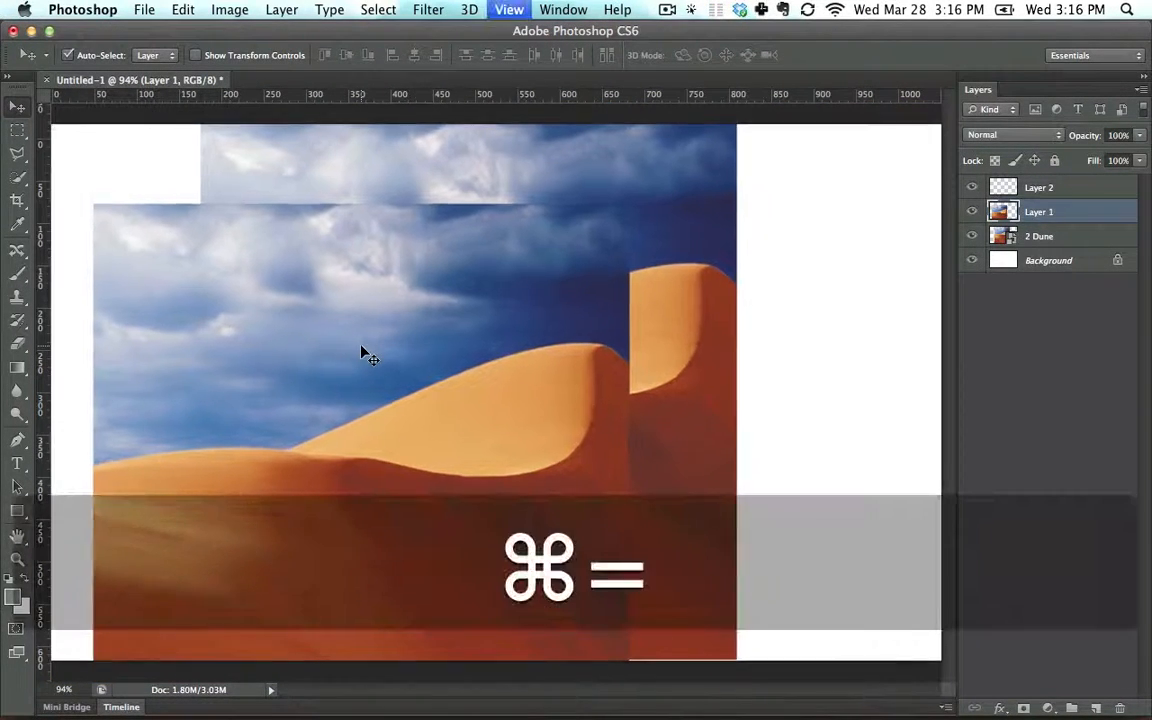
key("space")
left_click_drag(293, 304, 671, 337)
key("super+0")
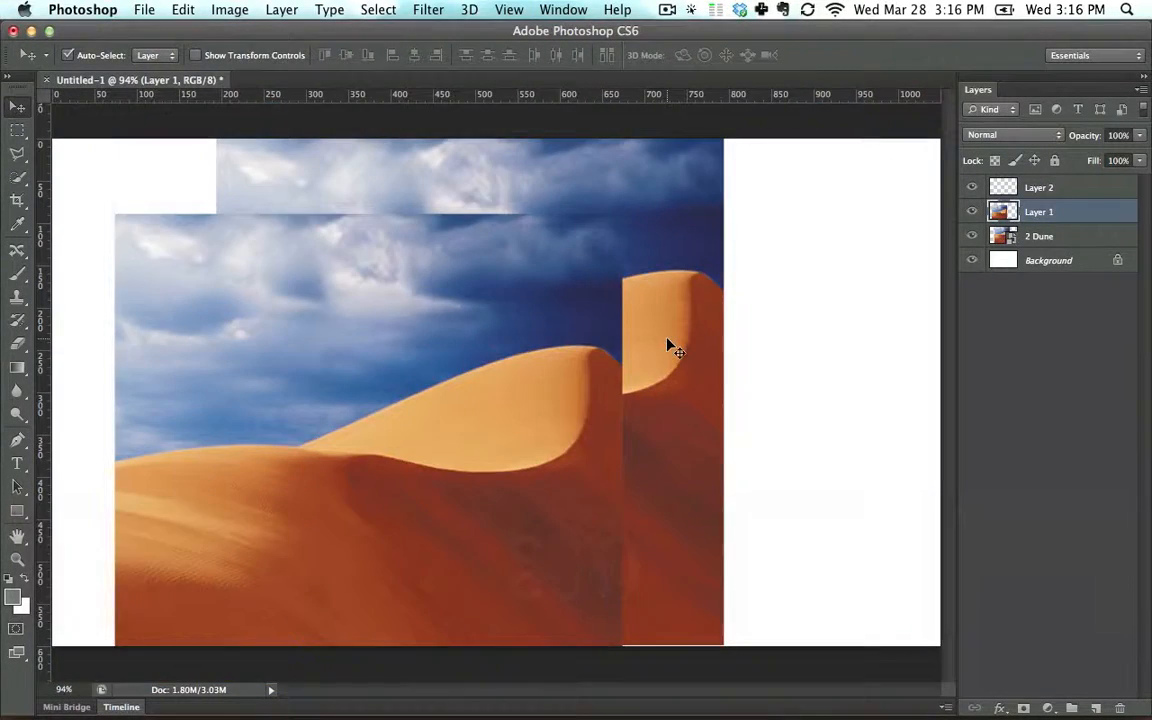
Copy Layer 1's contents with the entire canvas selected, paste them as a new layer and shift the copy to the right.
key("super+z")
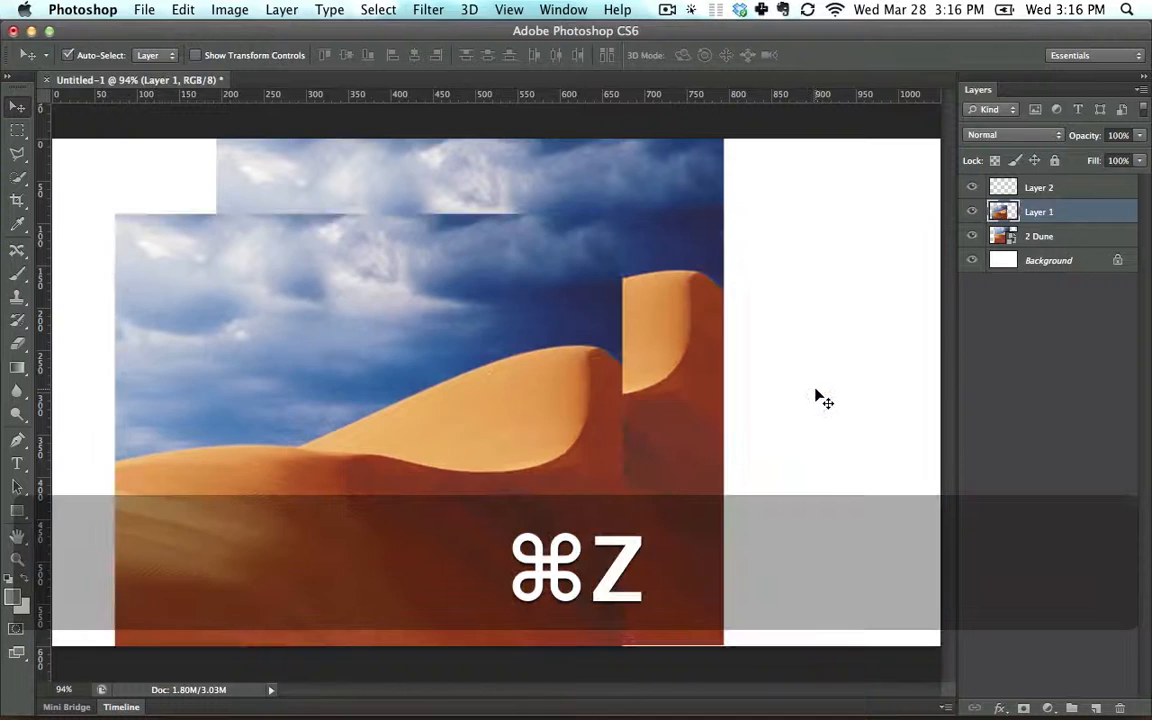
key("super+a")
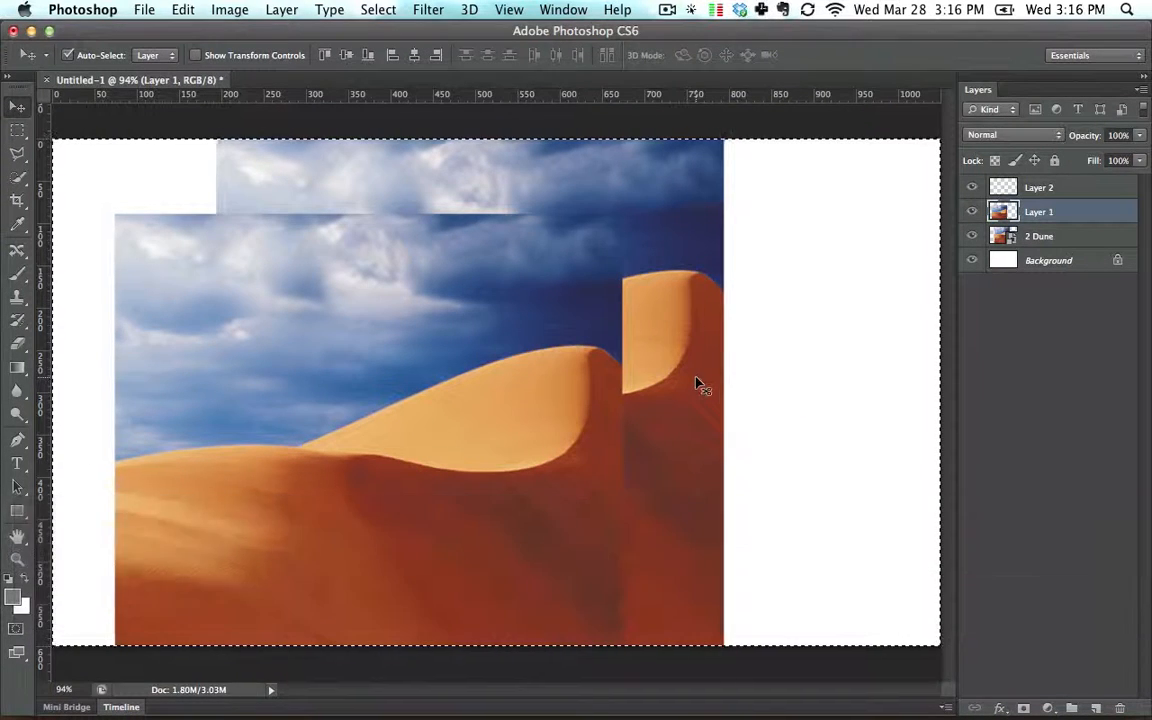
key("super+c")
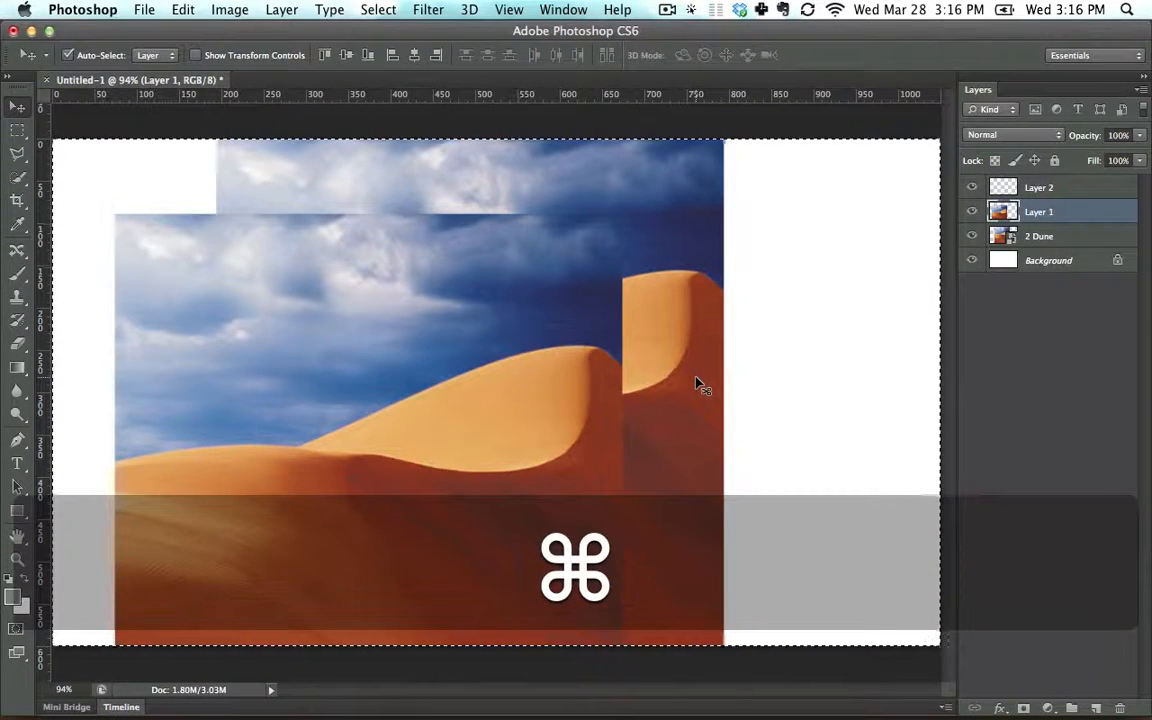
key("super+v")
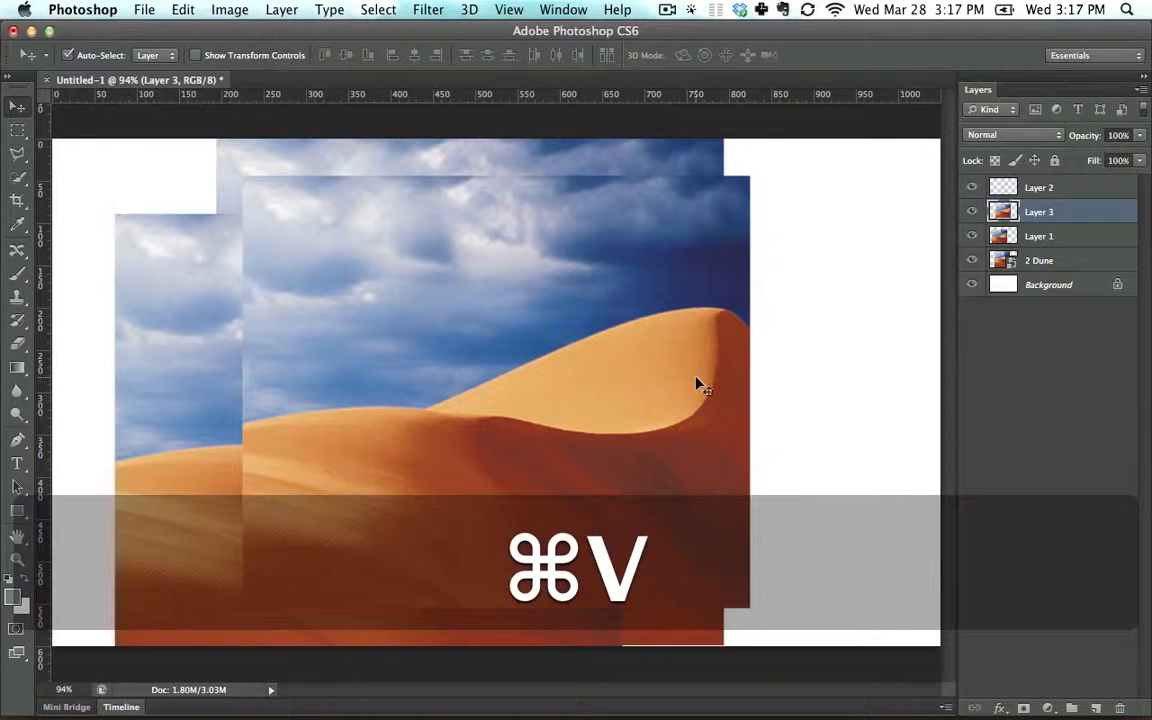
left_click_drag(540, 298, 695, 313)
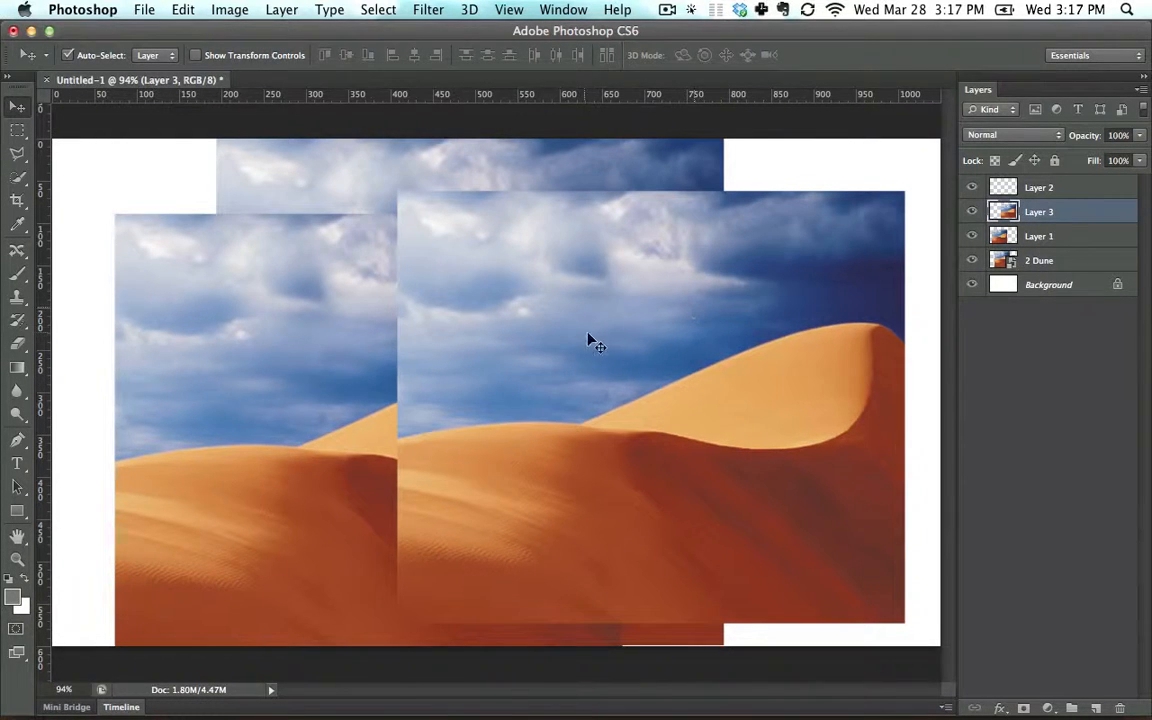
Cut the entire contents of Layer 3 and move the Layer 1 dune image up and to the right.
key("super+a")
key("super+x")
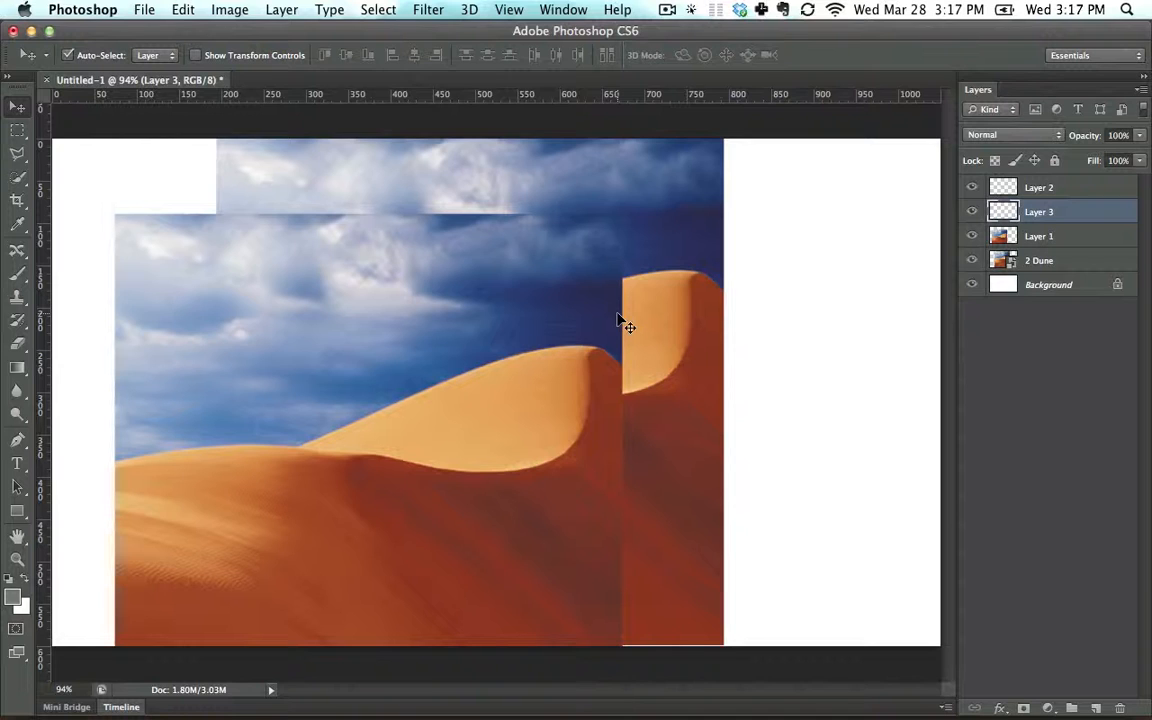
left_click_drag(618, 320, 686, 266)
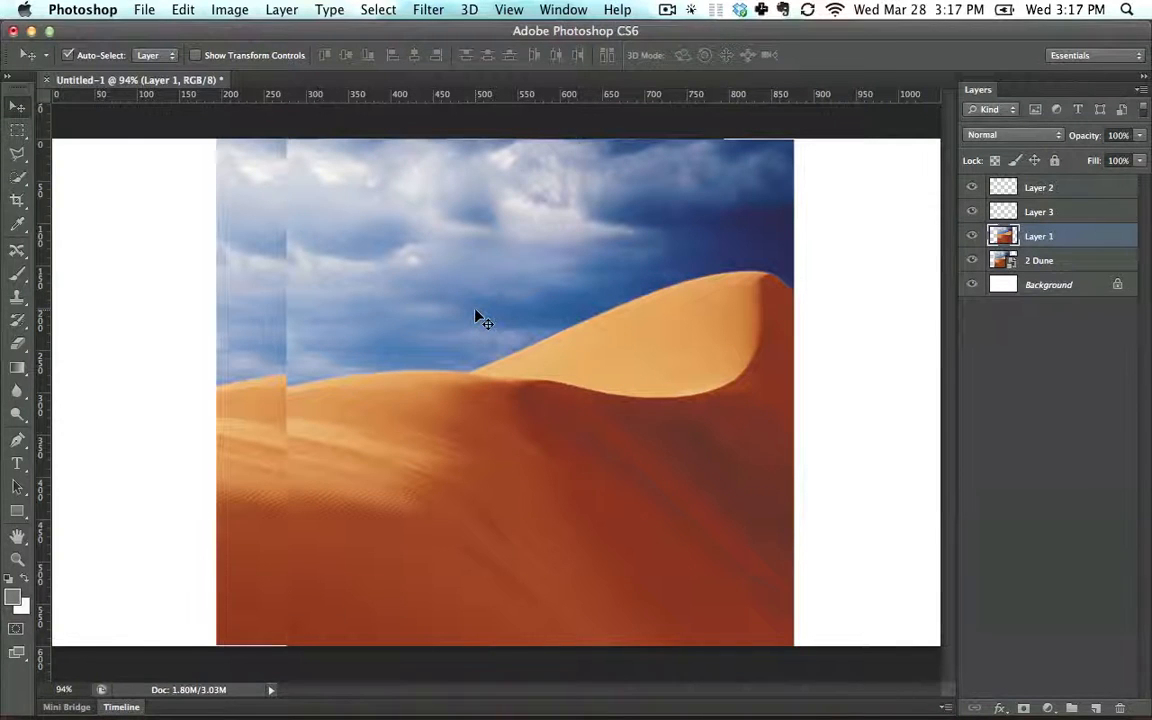
Cycle twice through the screen modes: full screen with menu bar, full screen on black and standard.
key("f")
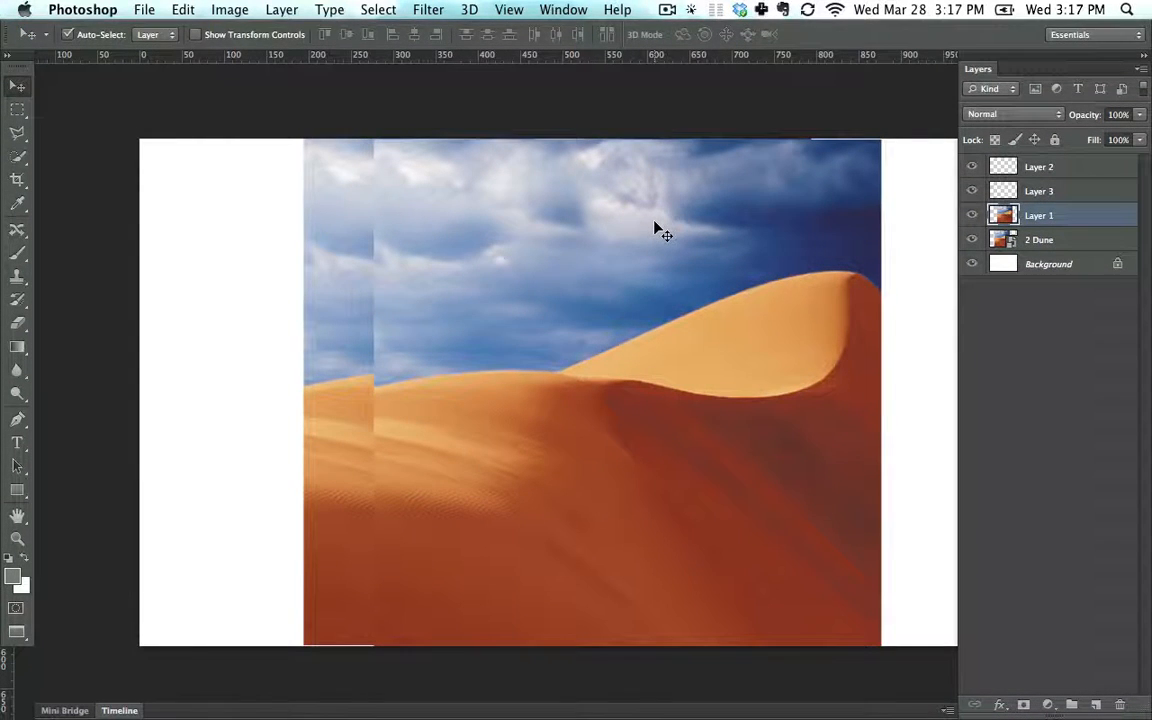
key("f")
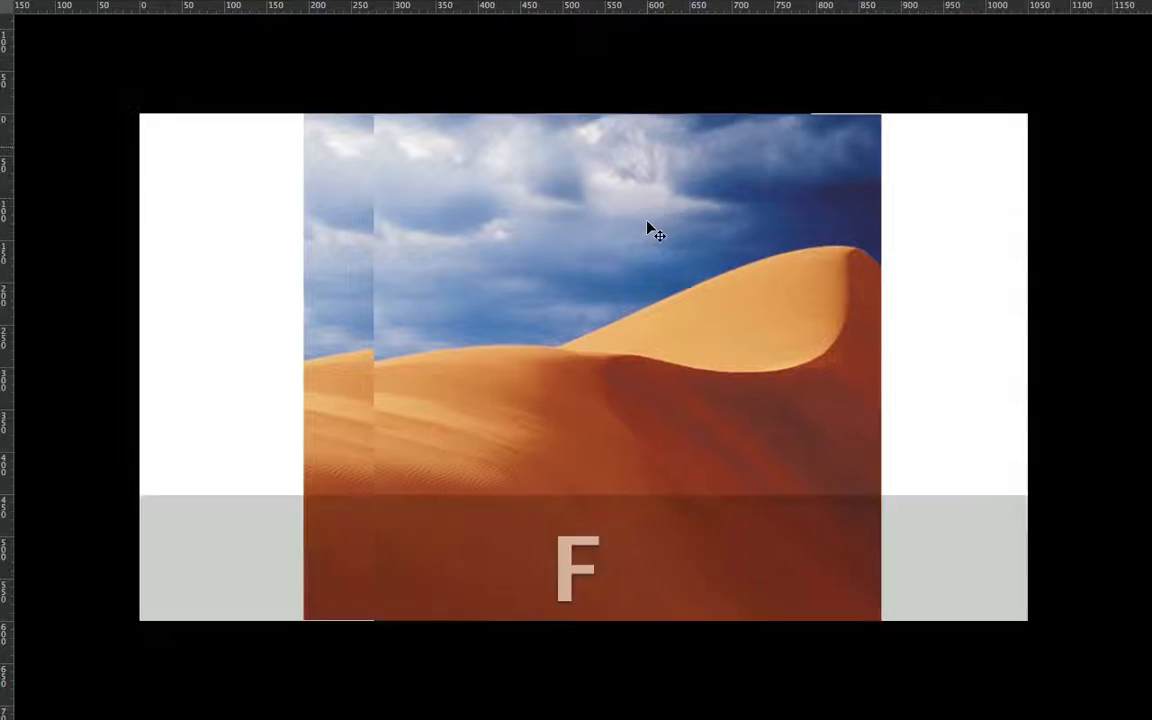
key("f")
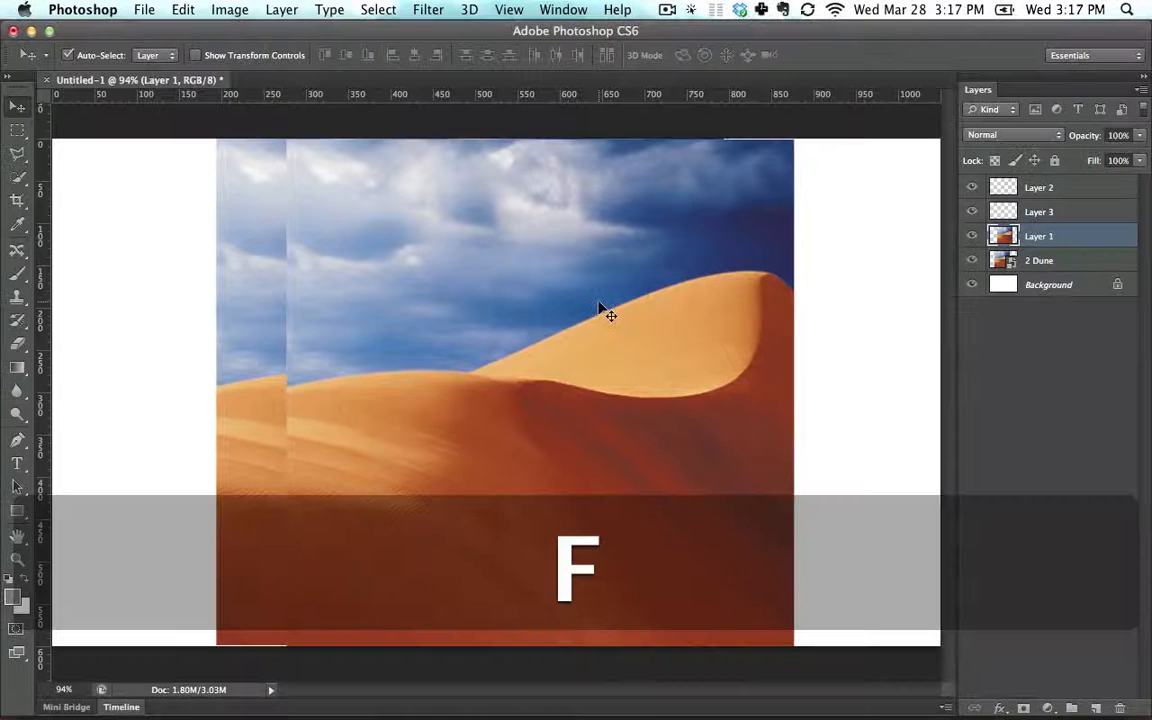
key("f")
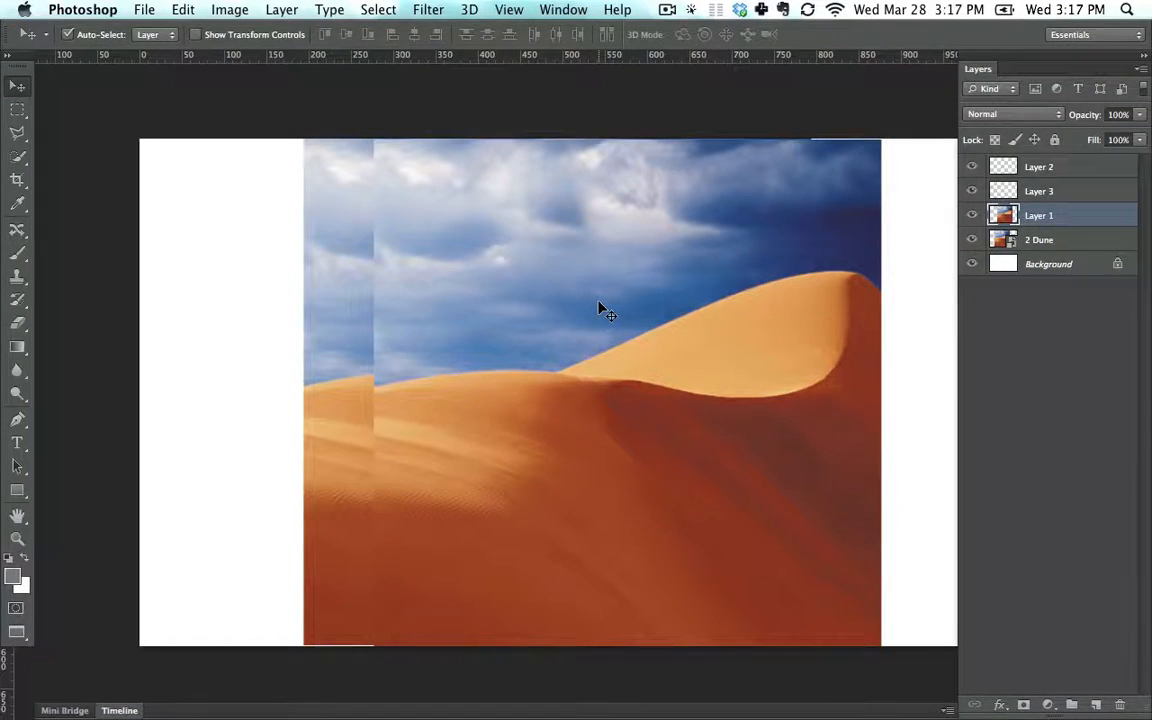
key("f")
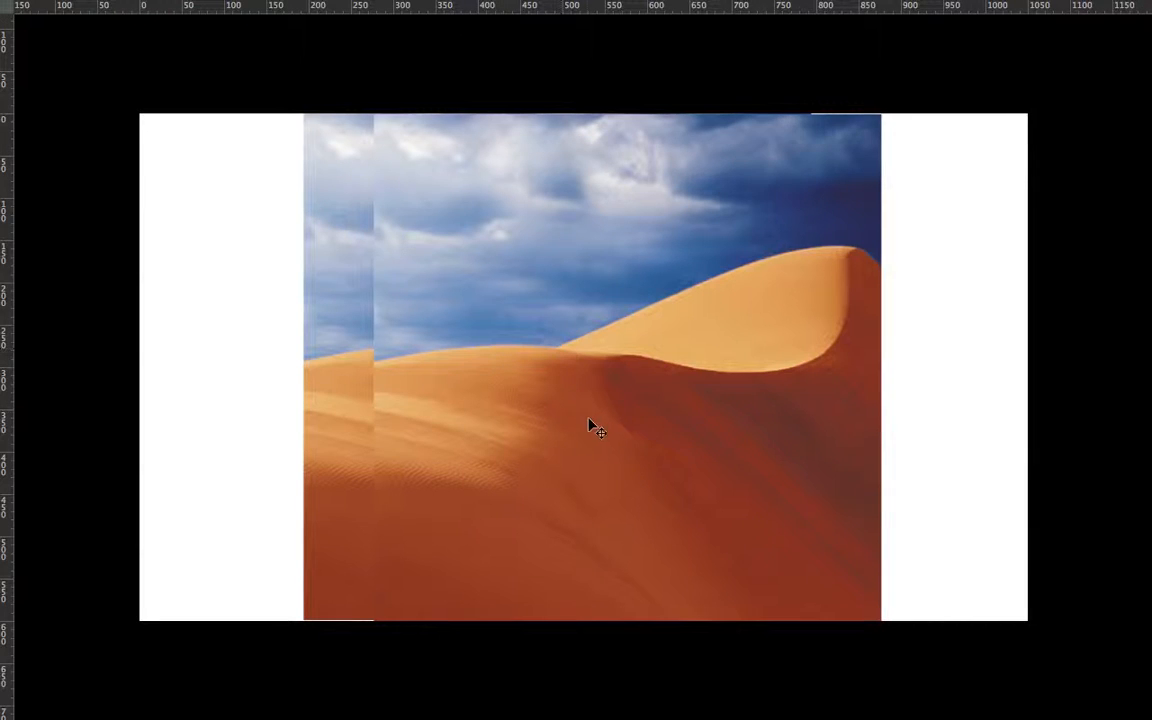
key("f")
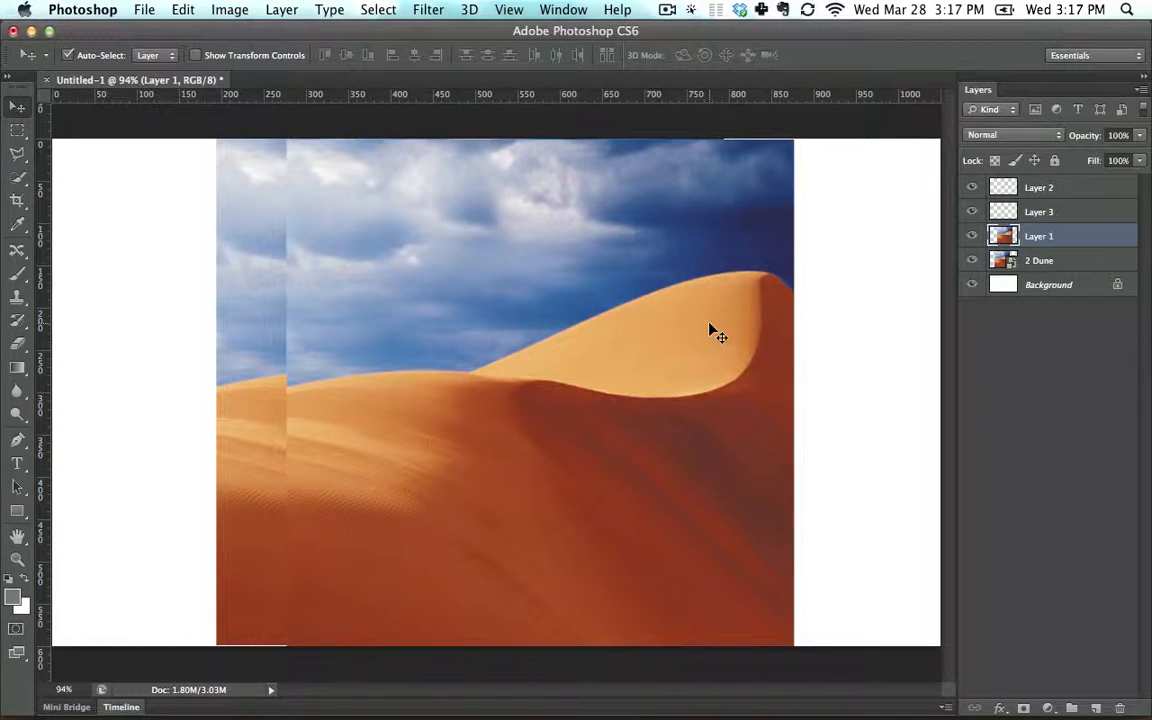
Show the canvas in full screen mode on black, pan it to the left and return to the standard screen mode.
key("f")
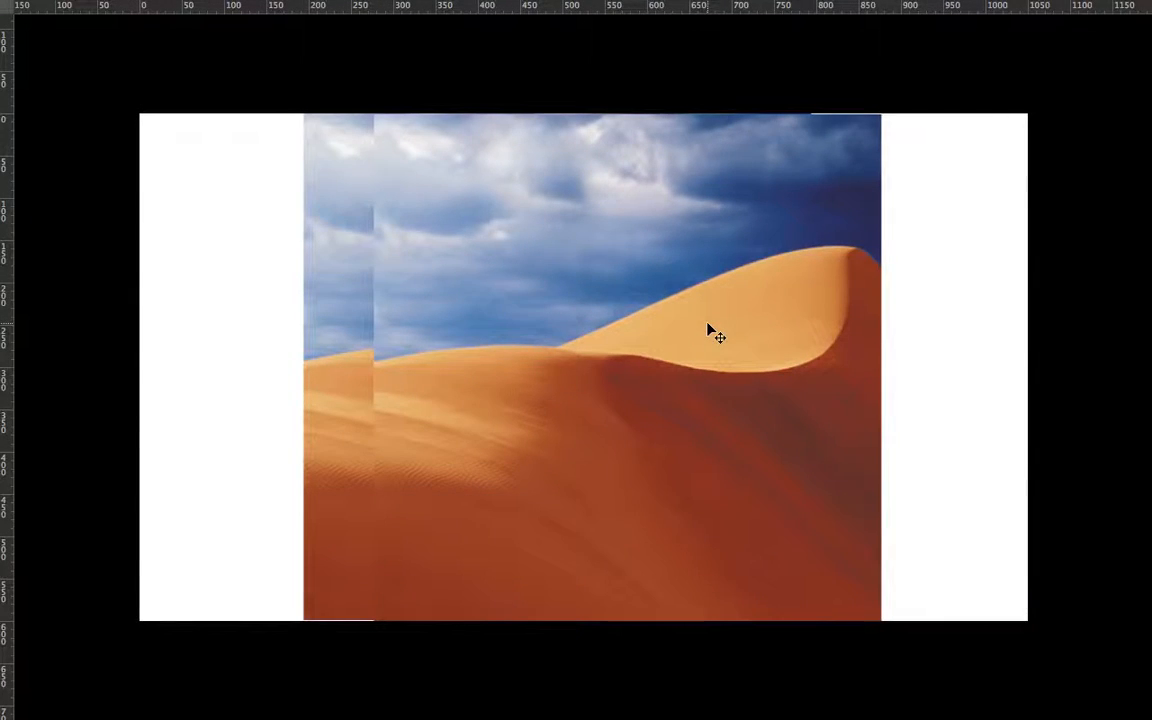
key("space")
left_click_drag(630, 249, 489, 265)
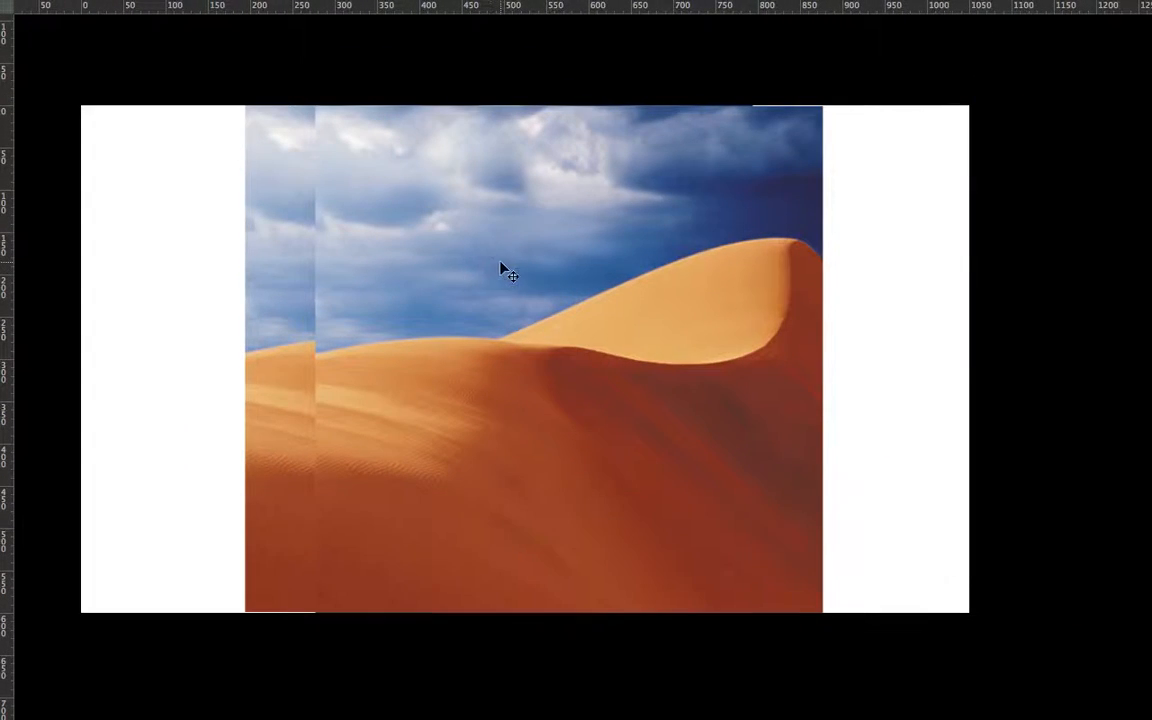
key("f")
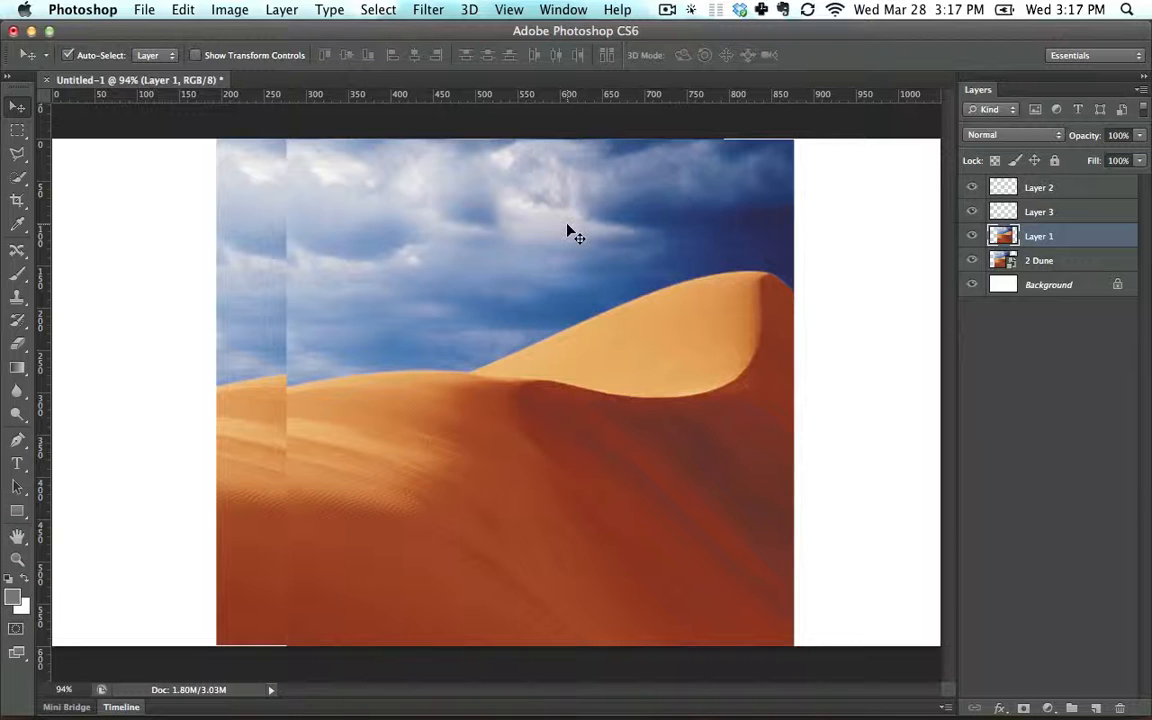
Hide all panels and tools around the canvas and show them again.
key("f")
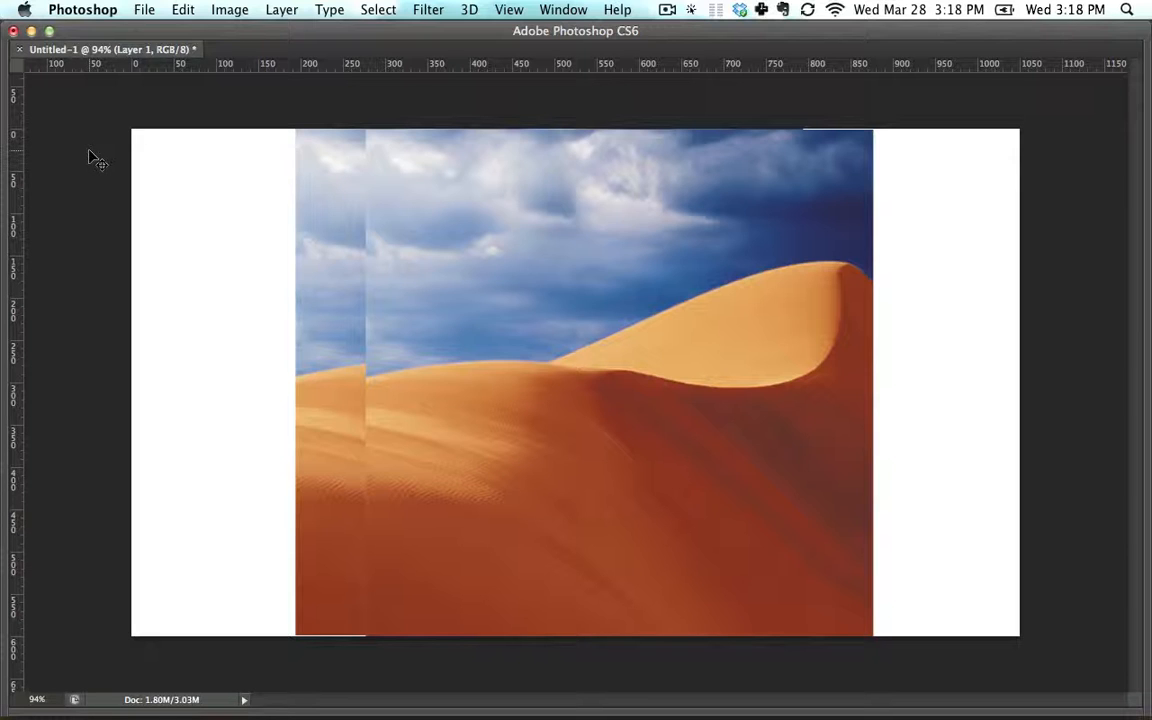
key("Tab")
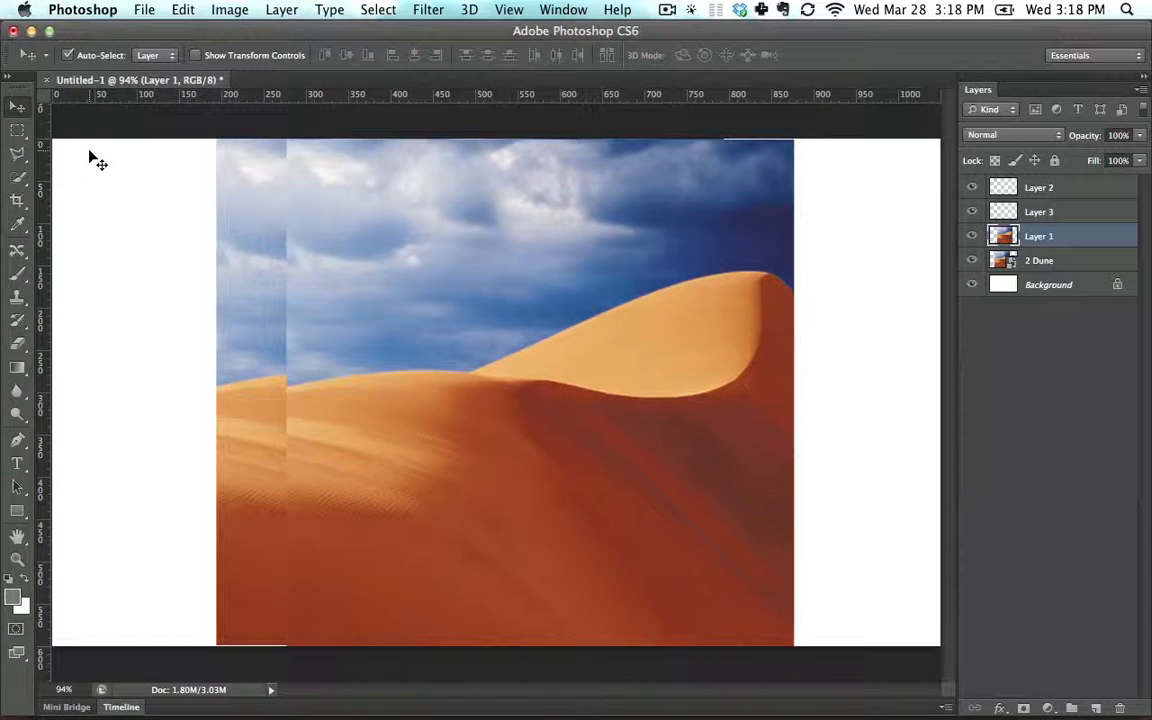